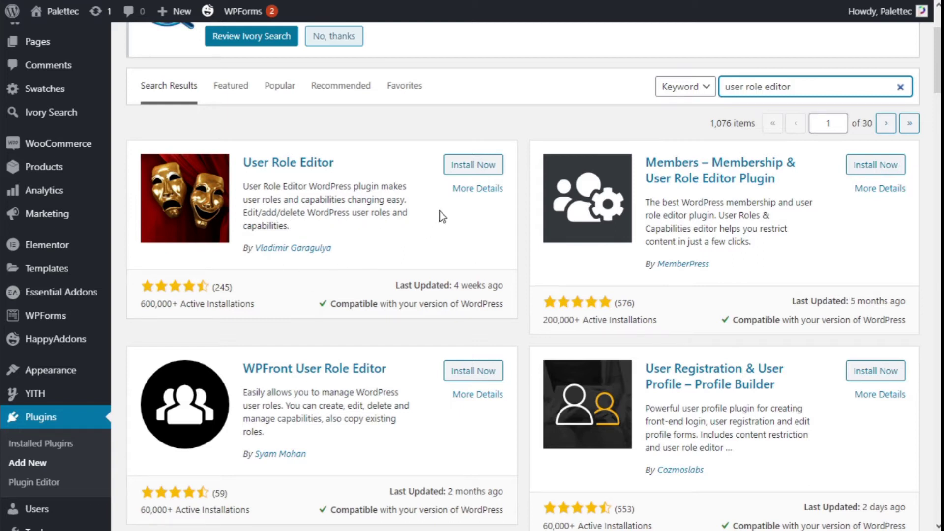
Install the User Role Editor plugin from the 'user role editor' search results
click(469, 166)
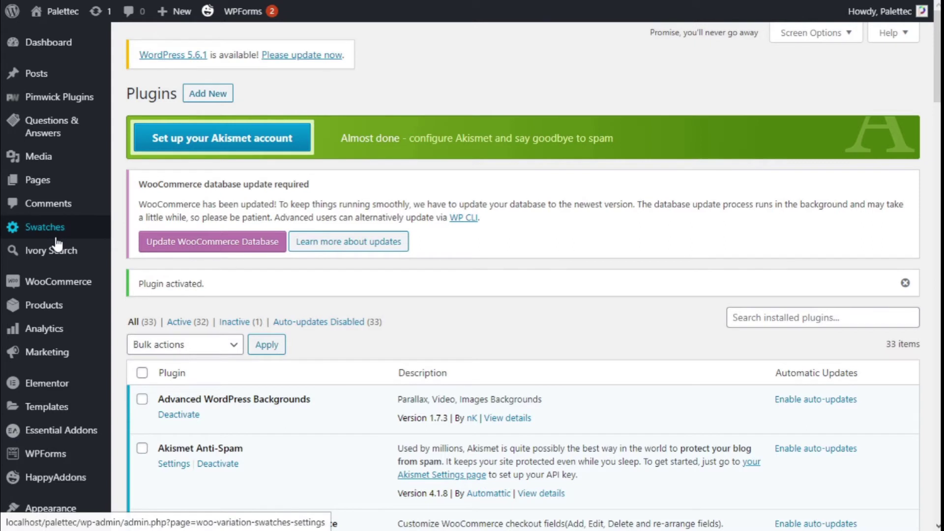
Go to the User Role Editor page under Users
scroll(56, 244, down, 7)
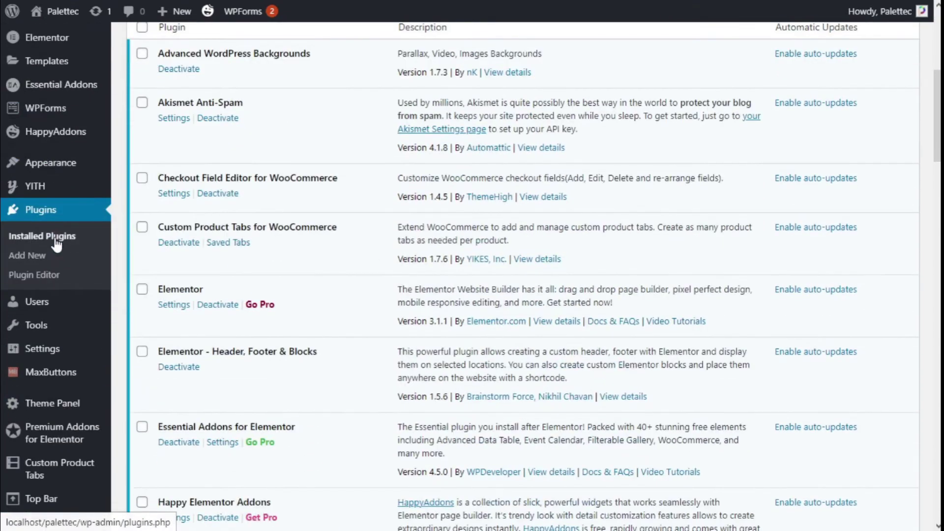
mouse_move(29, 305)
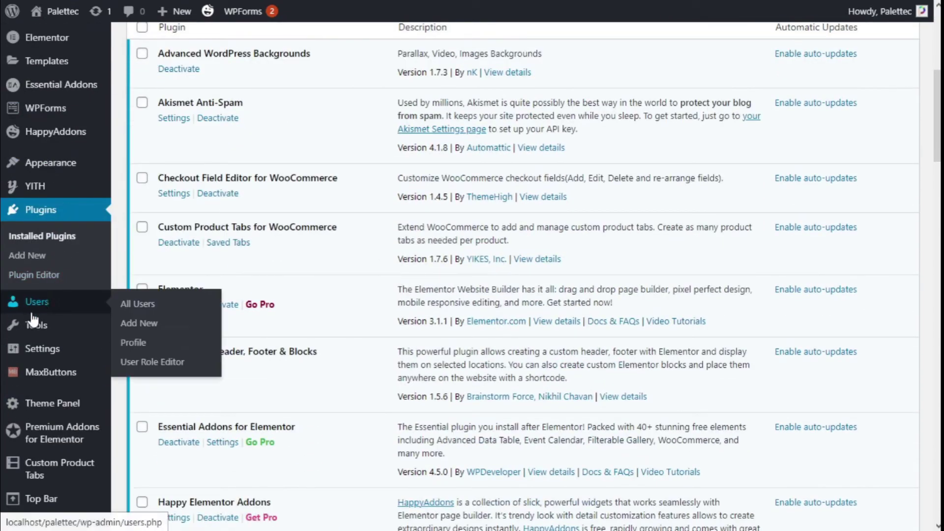
click(170, 366)
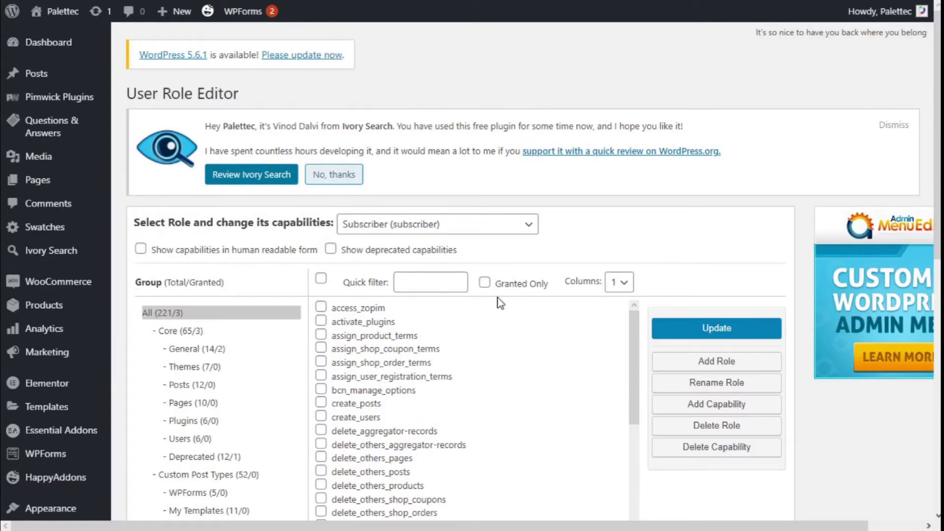
Turn on 'Show capabilities in human readable form' for the Subscriber capability list
scroll(615, 207, down, 1)
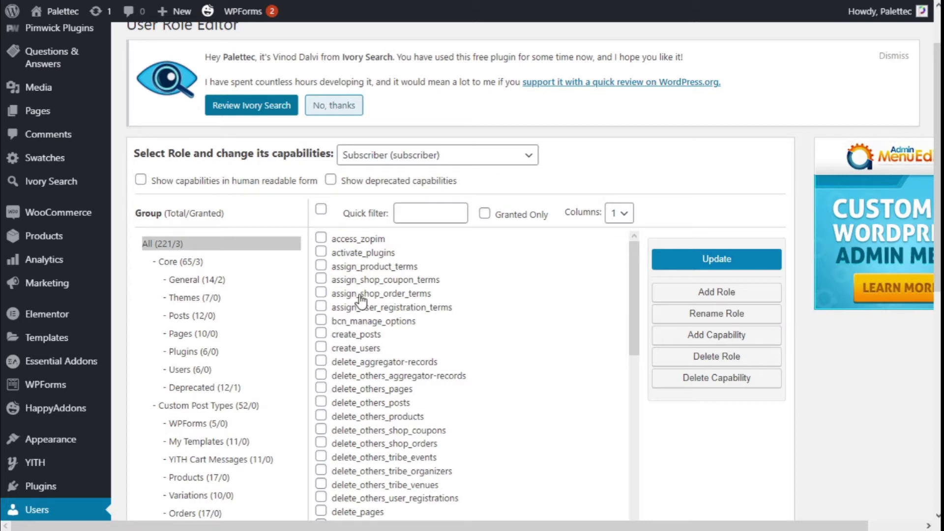
click(248, 186)
scroll(414, 303, up, 2)
scroll(416, 305, down, 2)
scroll(561, 322, up, 2)
scroll(201, 180, down, 4)
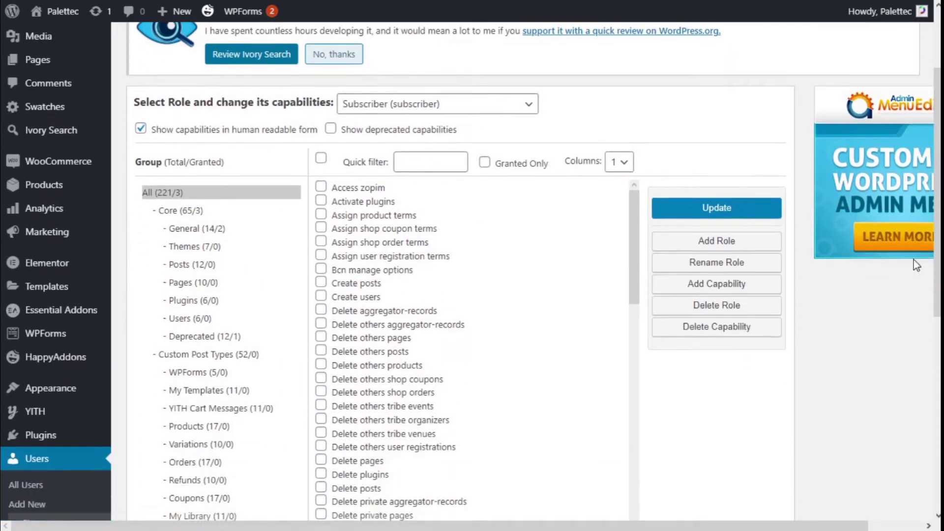
scroll(202, 180, up, 1)
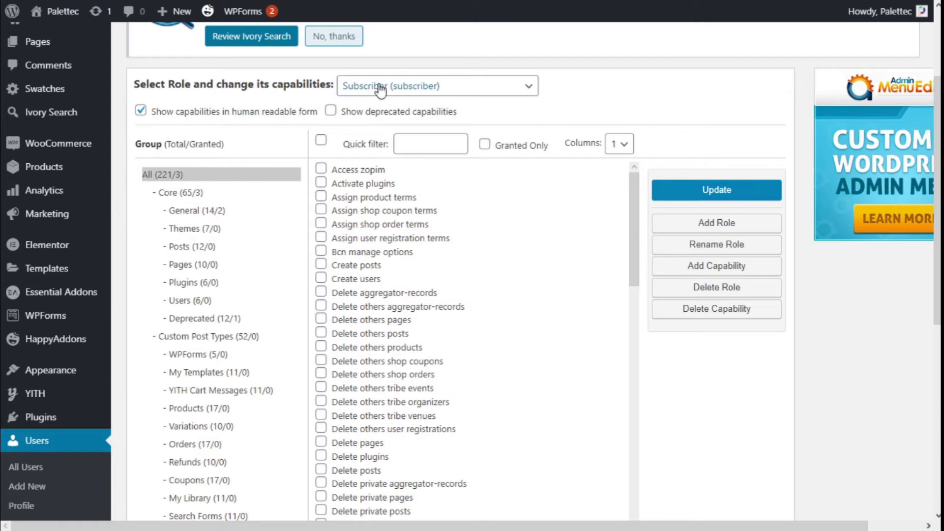
click(484, 144)
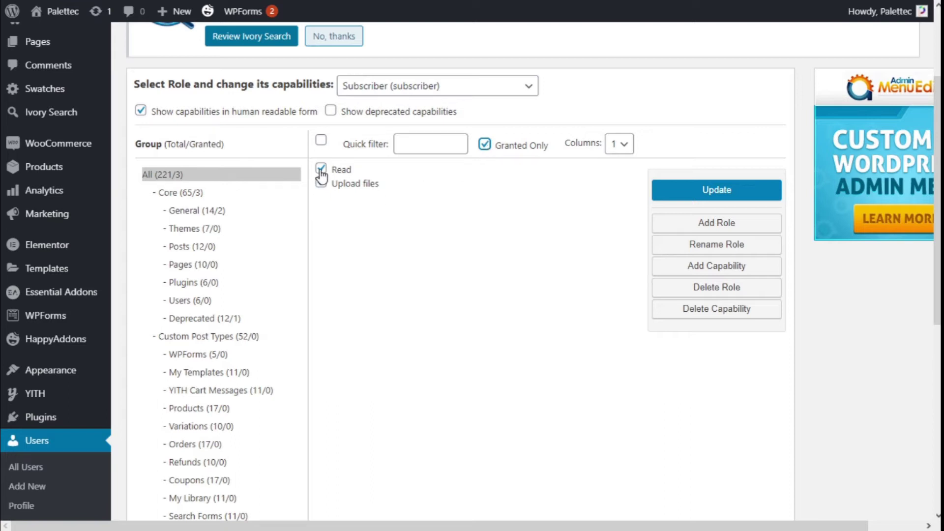
click(321, 184)
click(485, 145)
click(623, 145)
click(614, 176)
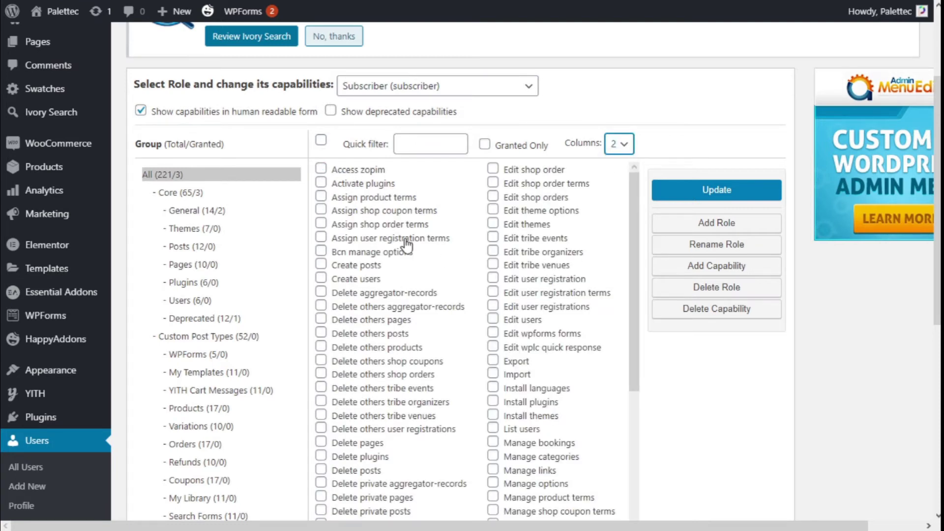
click(620, 143)
click(615, 189)
click(619, 144)
click(615, 163)
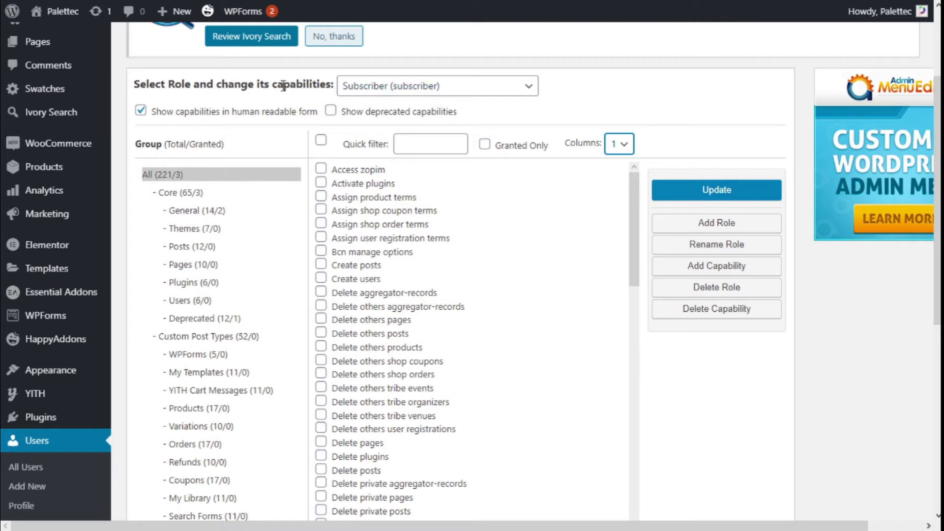
click(379, 87)
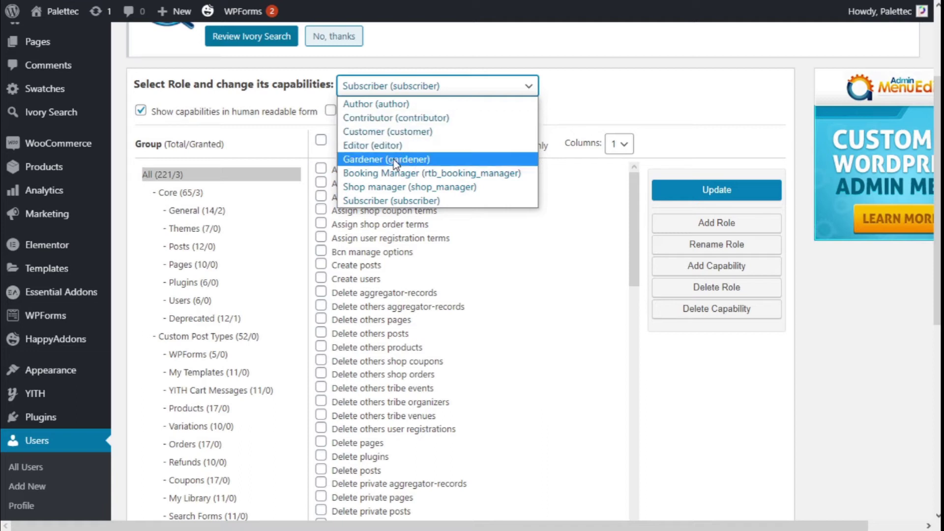
click(733, 173)
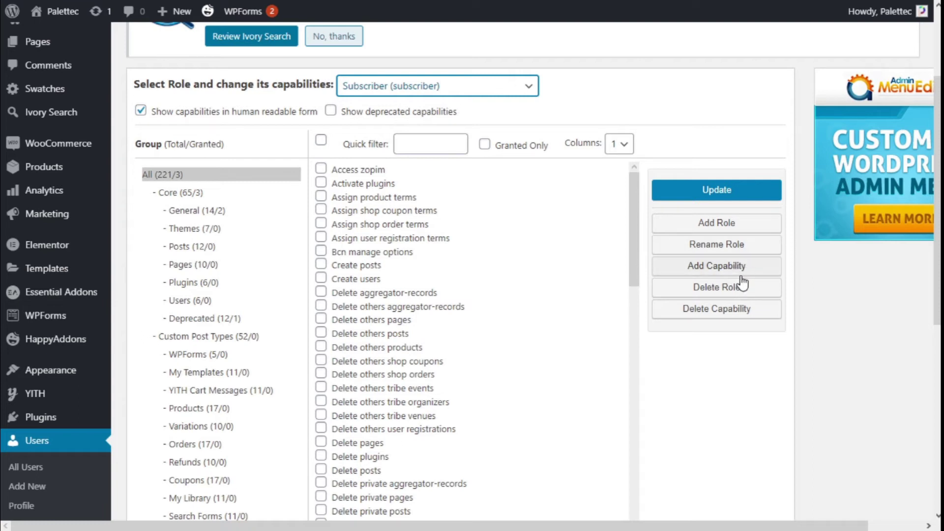
Delete the existing Gardener (gardener) role and confirm the deletion
click(727, 294)
click(480, 268)
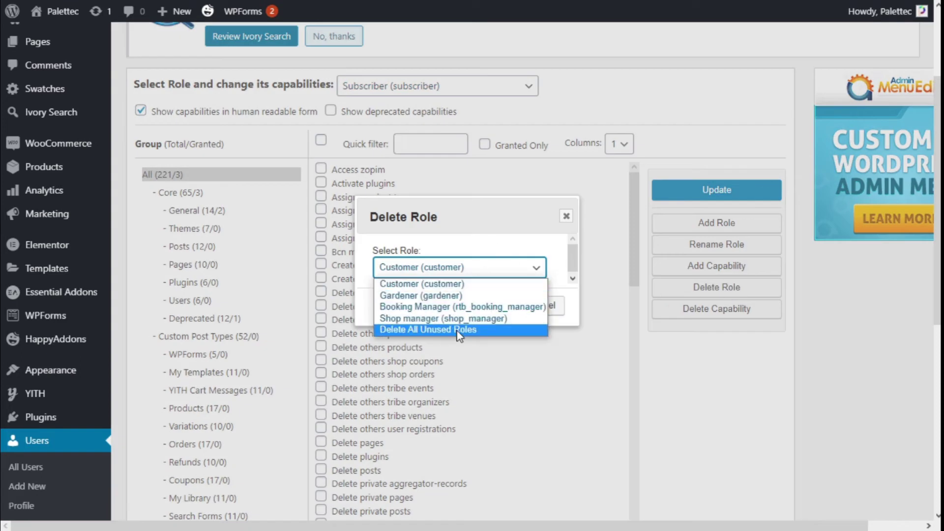
click(456, 296)
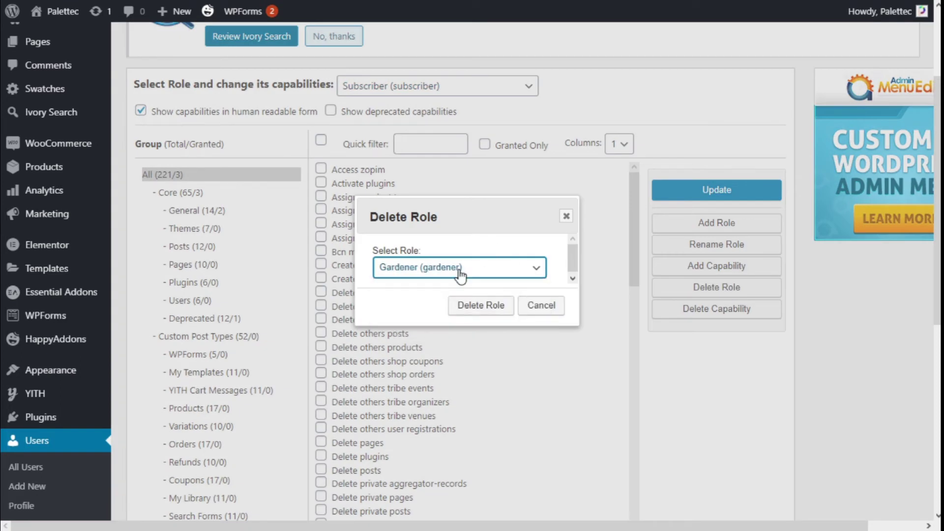
click(481, 305)
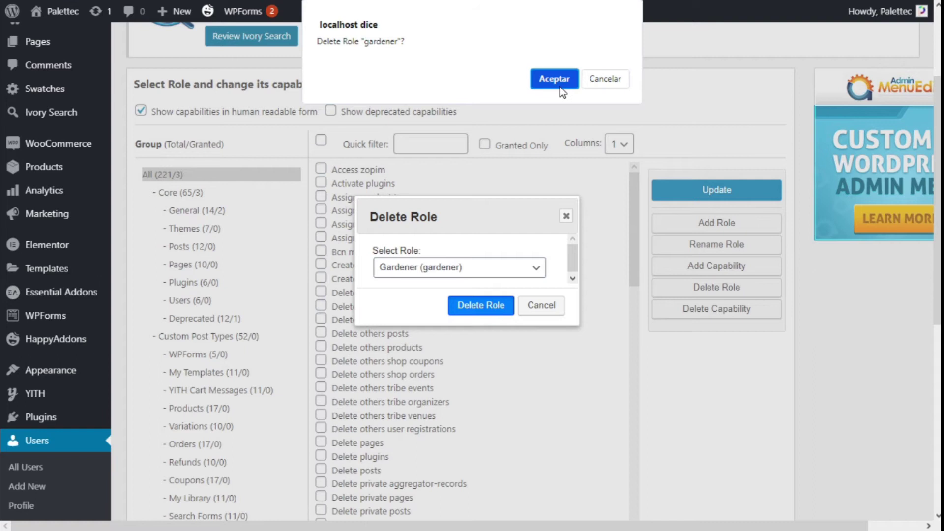
click(554, 78)
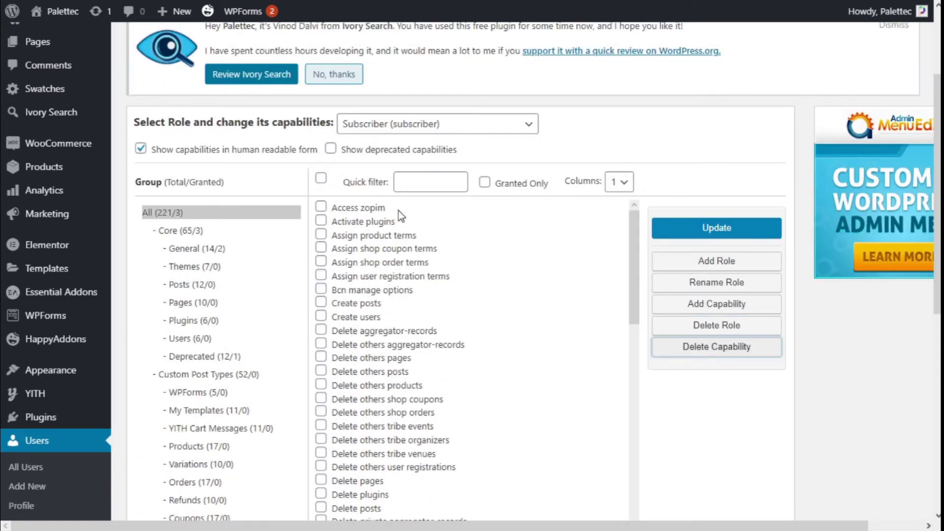
Look through the Delete Capability list, then cancel without removing any capability
scroll(426, 228, down, 2)
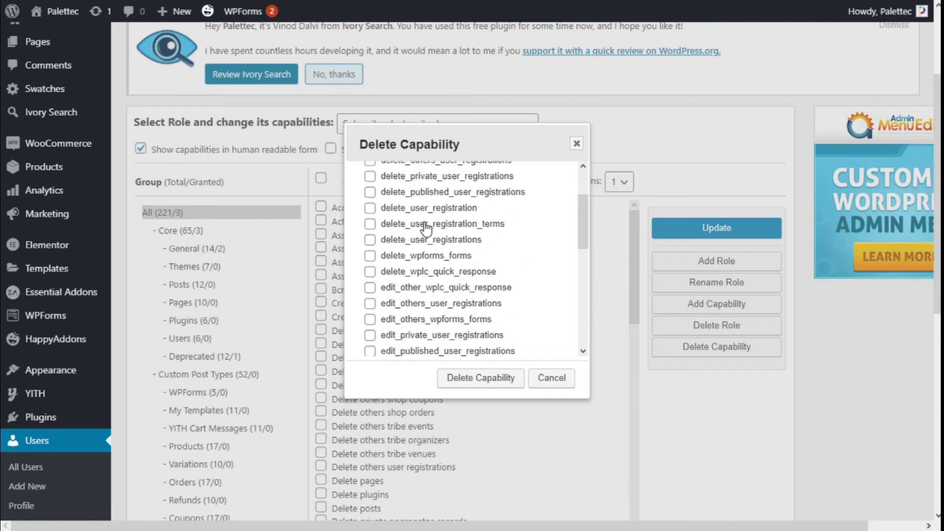
scroll(426, 229, down, 8)
scroll(459, 313, down, 1)
scroll(457, 320, up, 8)
scroll(457, 327, up, 2)
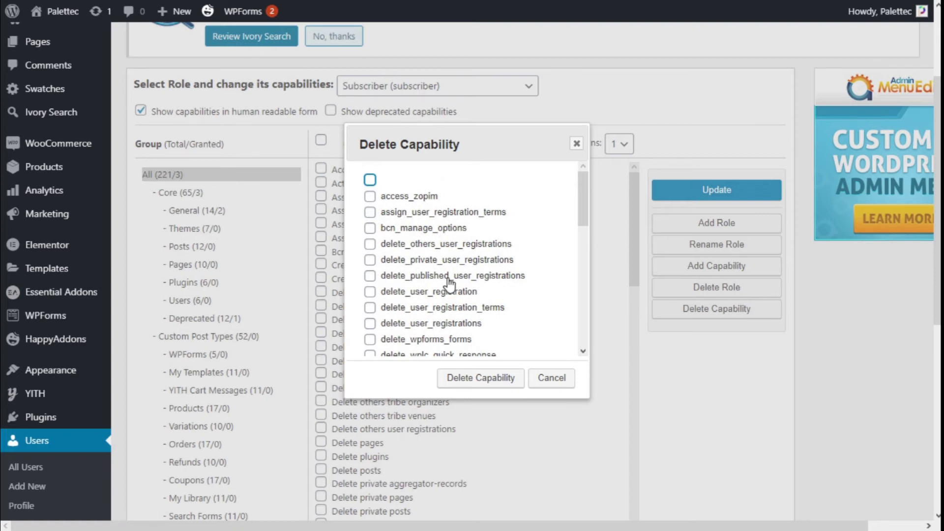
click(548, 384)
scroll(621, 303, up, 1)
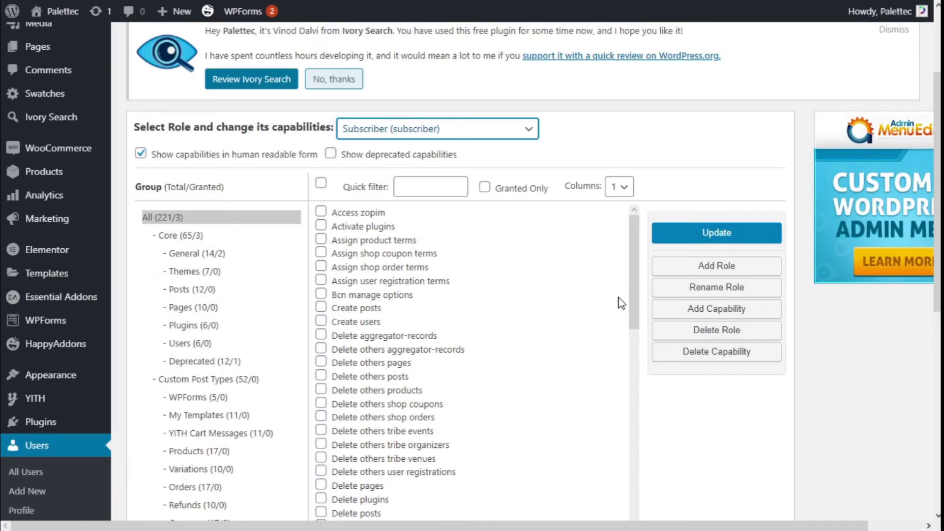
scroll(621, 303, down, 1)
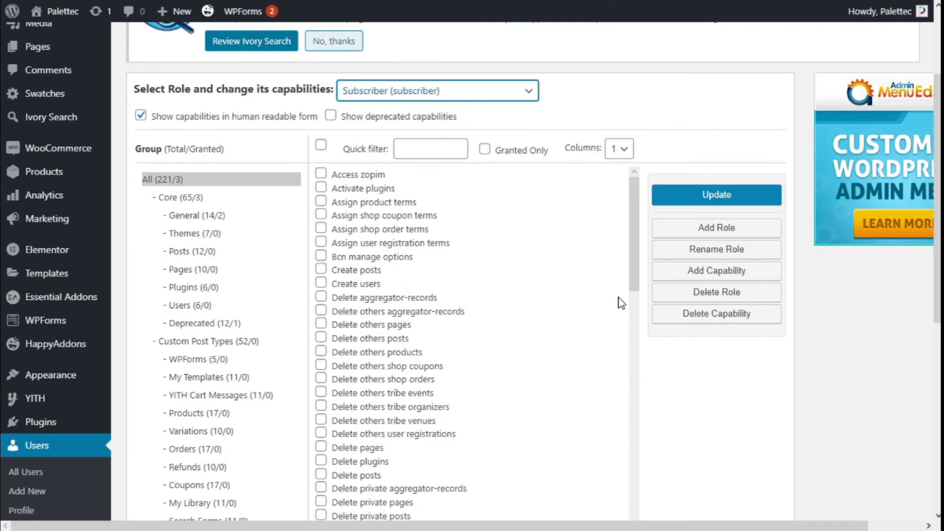
Add a new role with role name and display name both set to Gardener
click(688, 228)
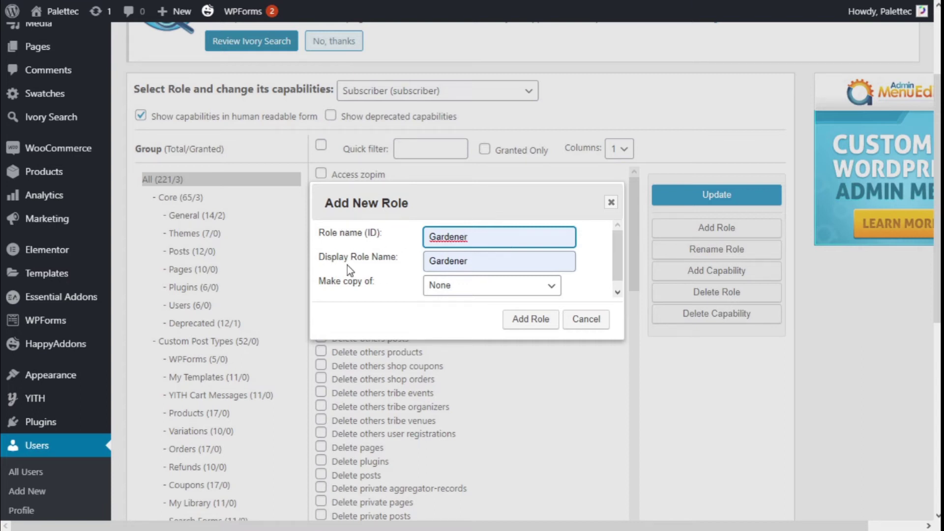
click(475, 265)
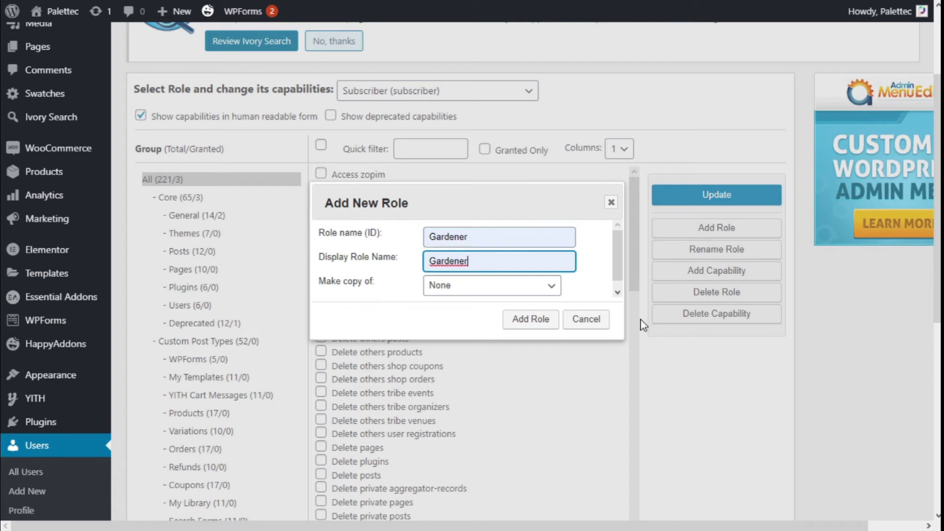
click(524, 322)
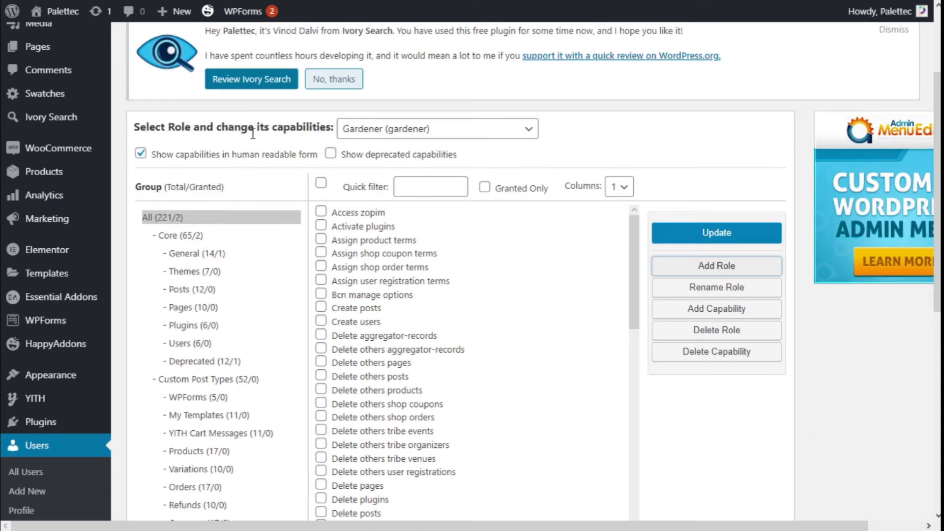
Load the Gardener (gardener) role in the role editor
click(366, 134)
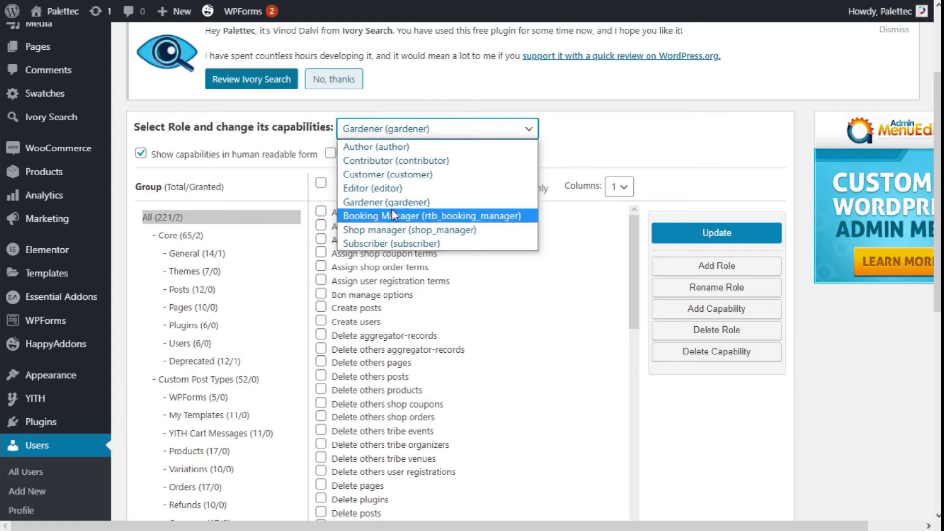
scroll(394, 206, down, 1)
click(397, 161)
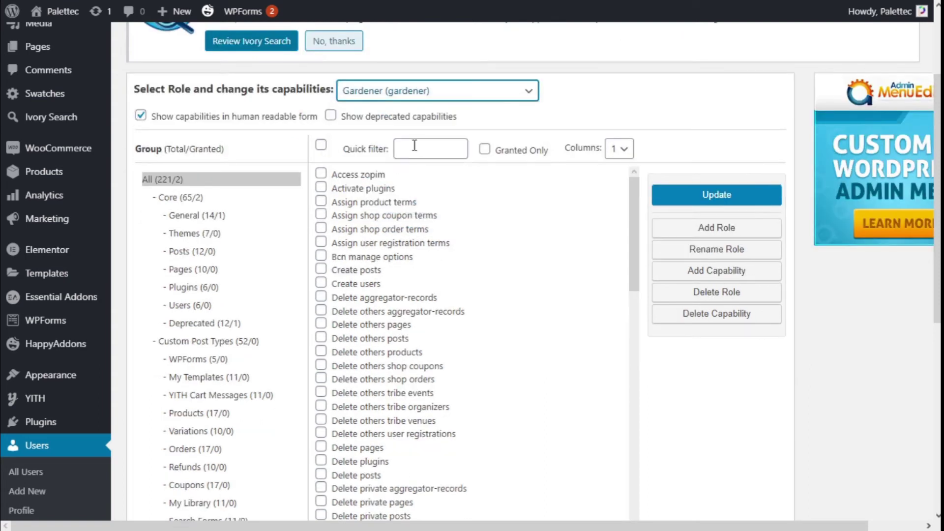
scroll(412, 147, down, 2)
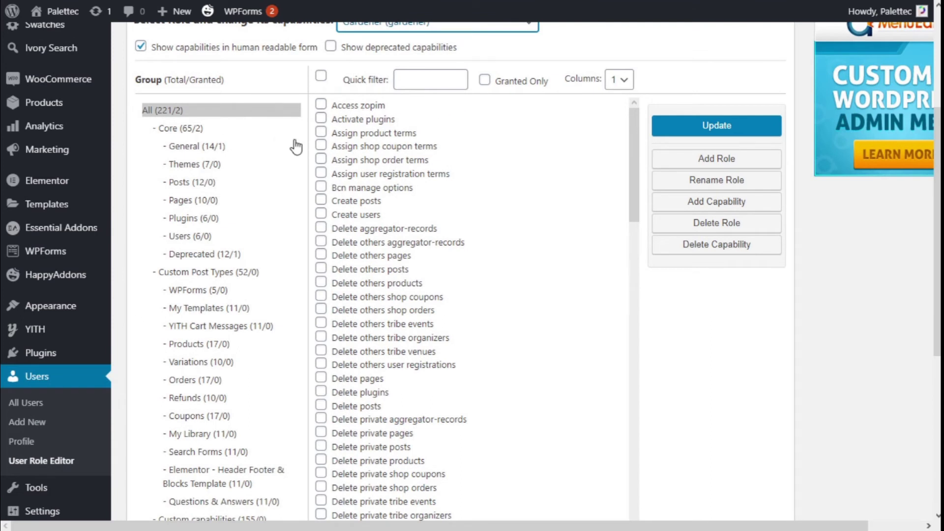
scroll(398, 106, up, 2)
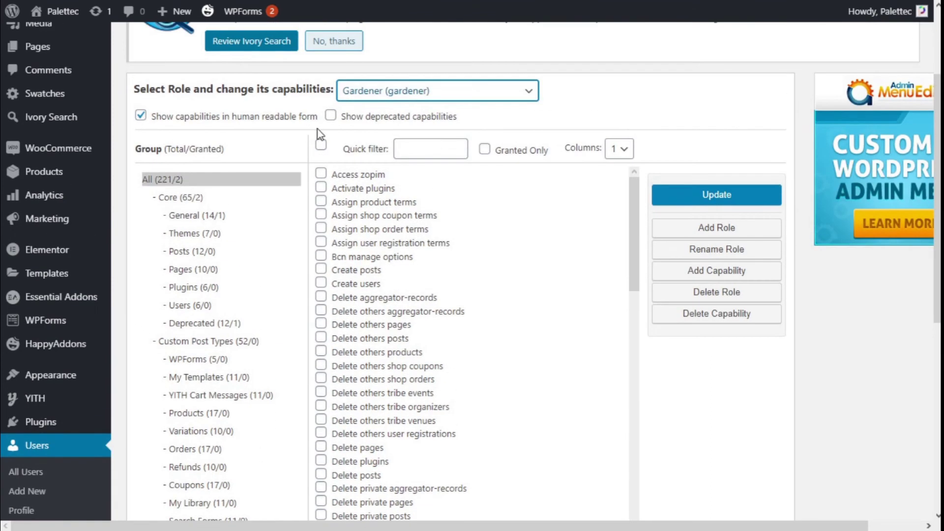
Toggle Granted Only on and back off to check Gardener's current capabilities
click(495, 158)
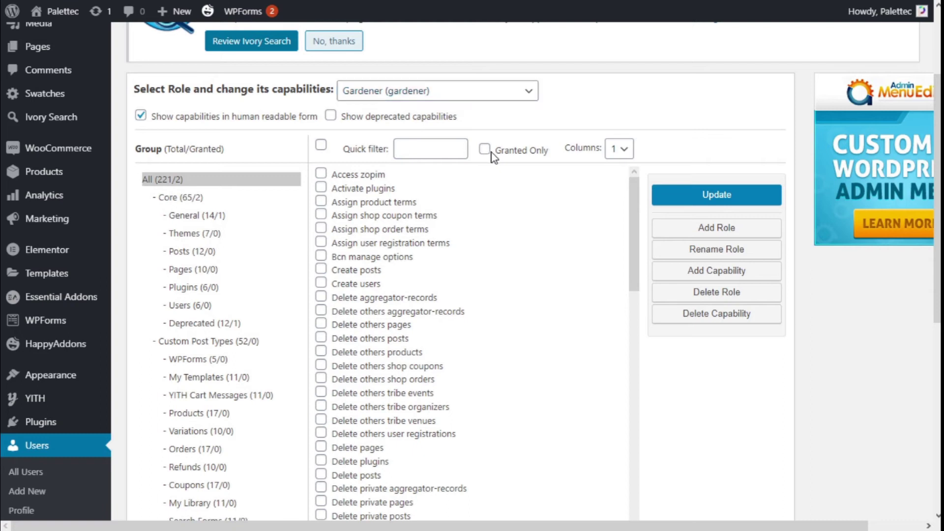
click(485, 151)
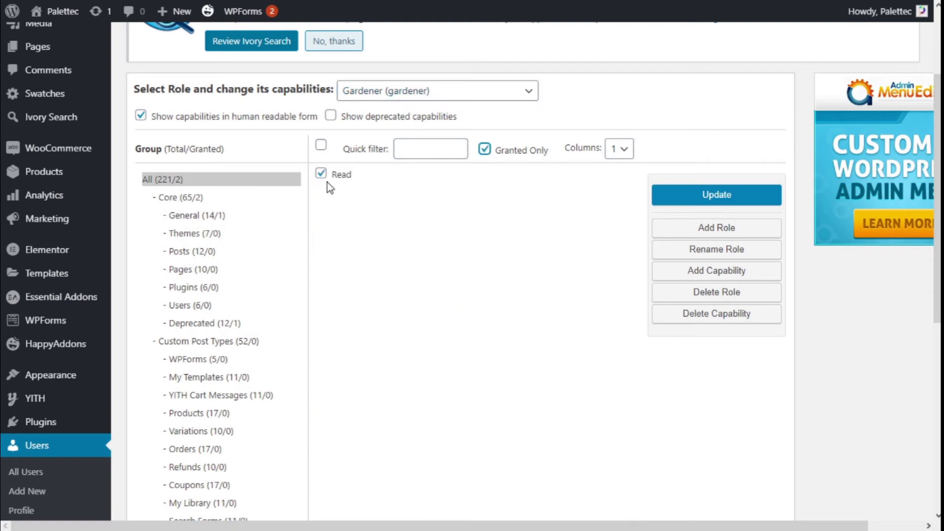
click(486, 150)
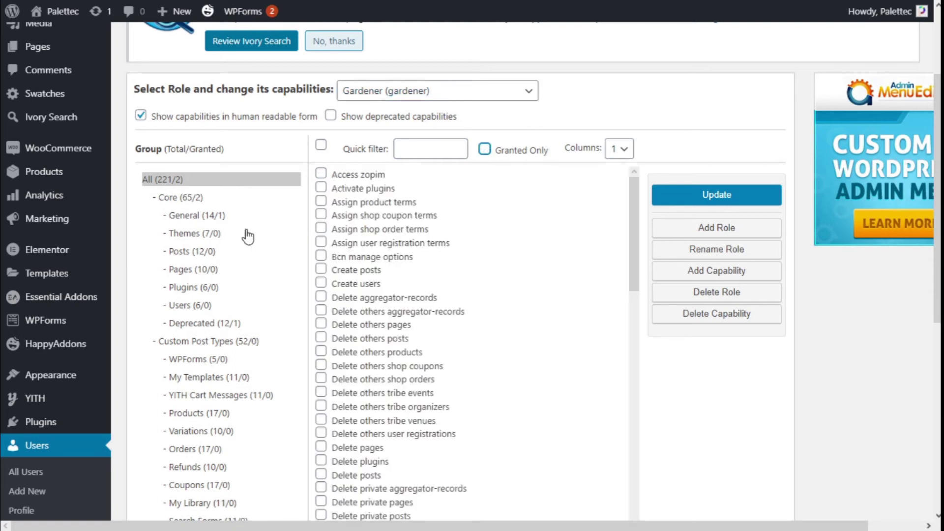
Filter the capability list to the Core group's Posts (12/0) capabilities
click(200, 196)
scroll(376, 234, down, 2)
scroll(378, 235, up, 2)
scroll(378, 235, up, 2)
scroll(380, 265, down, 2)
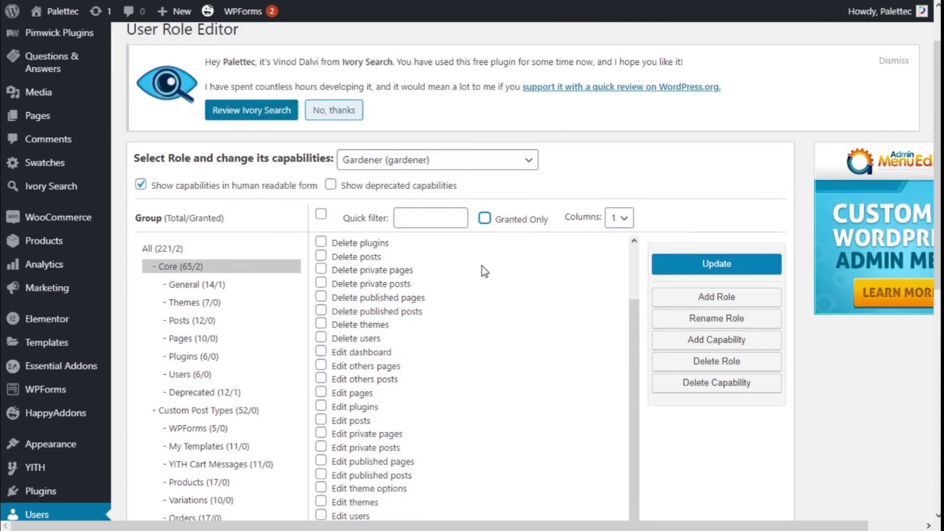
scroll(485, 271, down, 2)
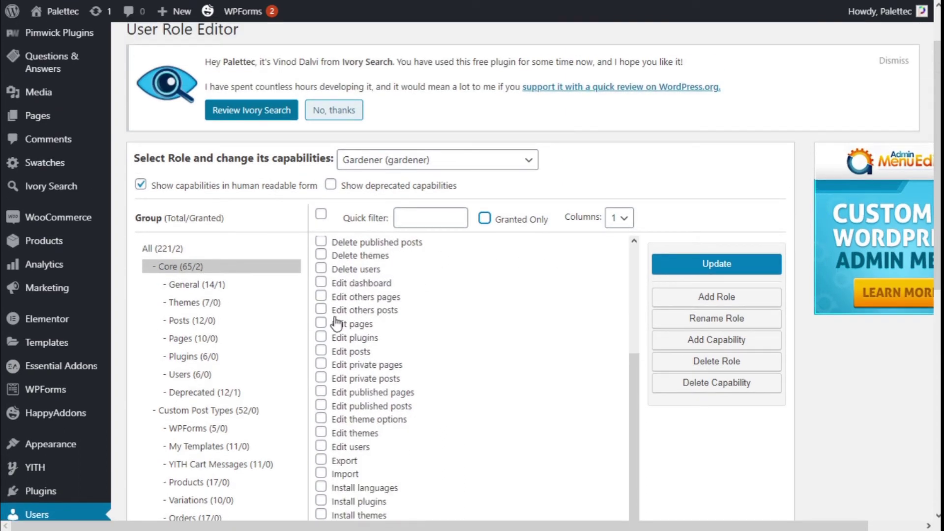
click(189, 324)
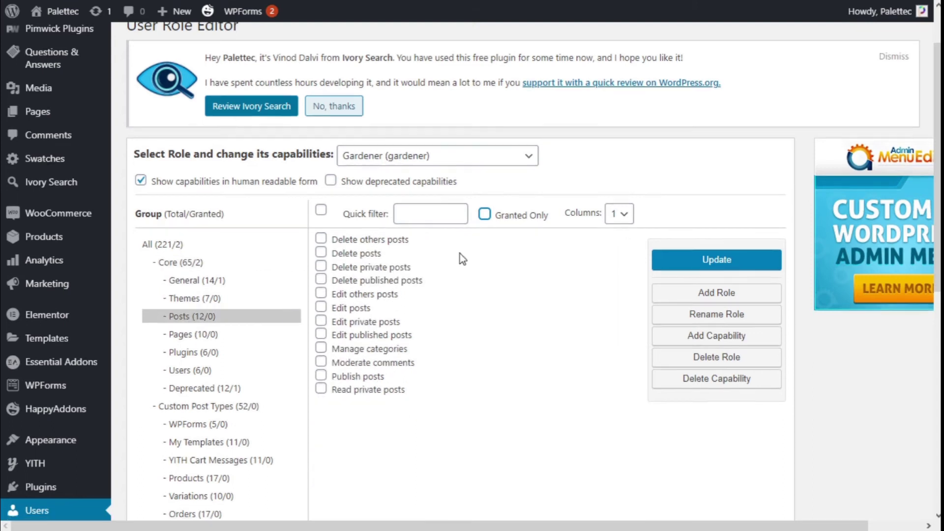
scroll(459, 254, down, 2)
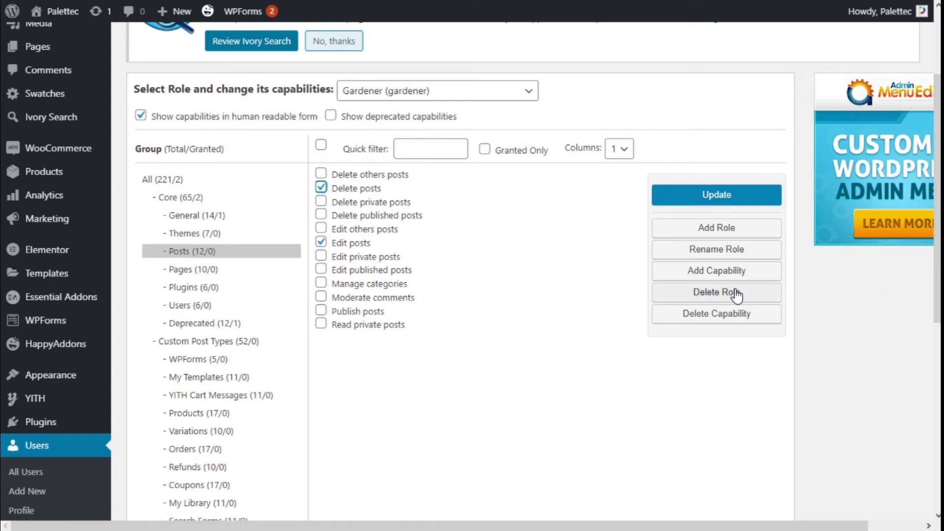
Update Gardener with Delete posts and Edit posts granted, confirming with Yes
click(717, 199)
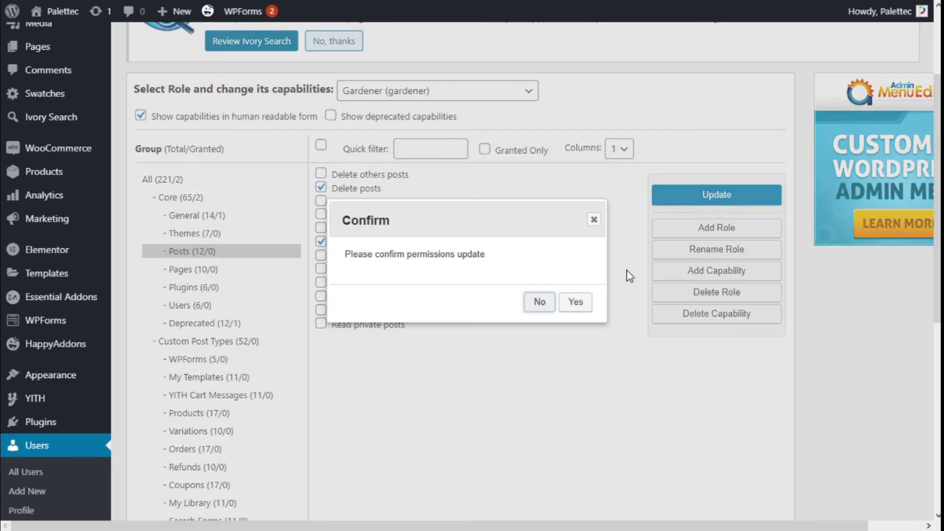
click(577, 302)
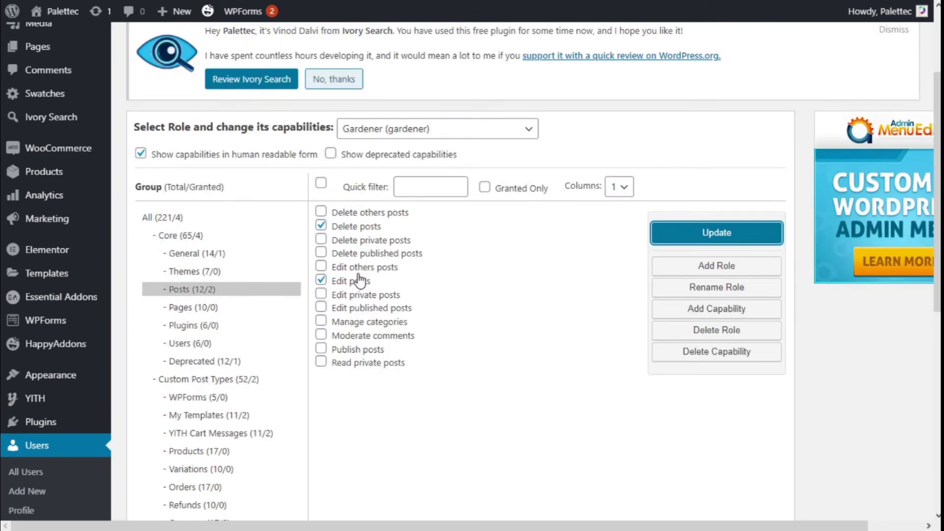
Review Gardener's granted capabilities in the All (221/4) group with Granted Only on
click(193, 220)
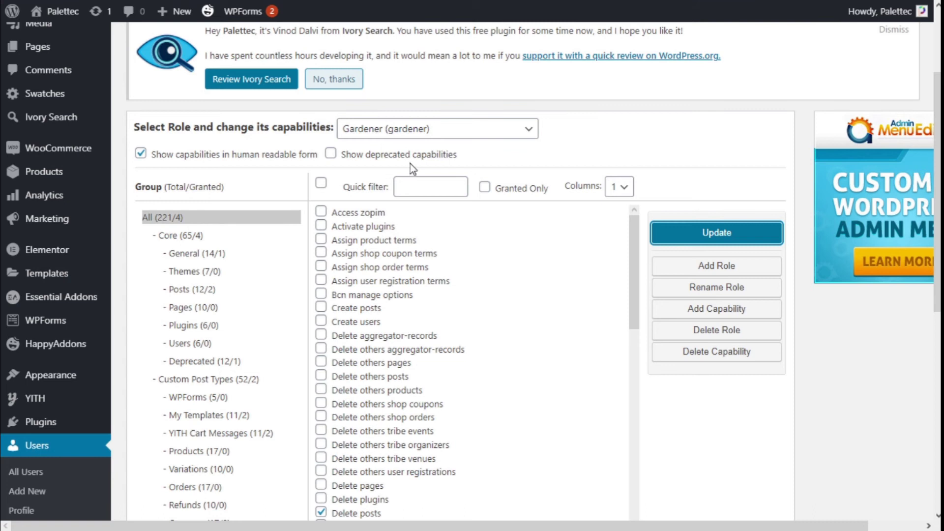
click(484, 188)
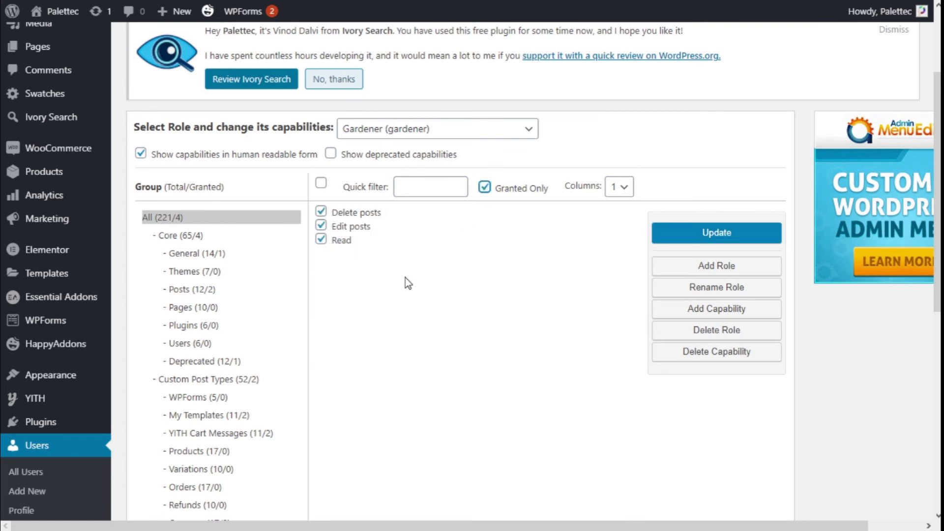
scroll(336, 250, down, 1)
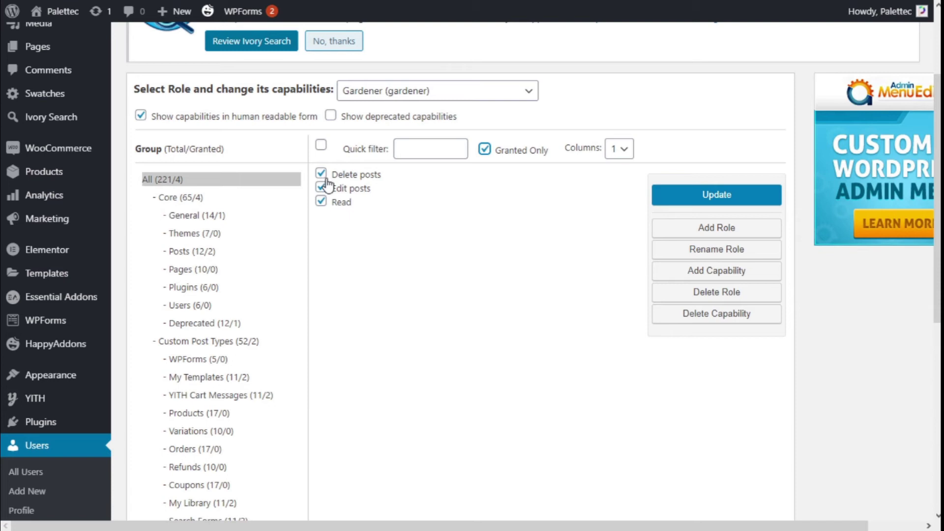
scroll(565, 342, down, 3)
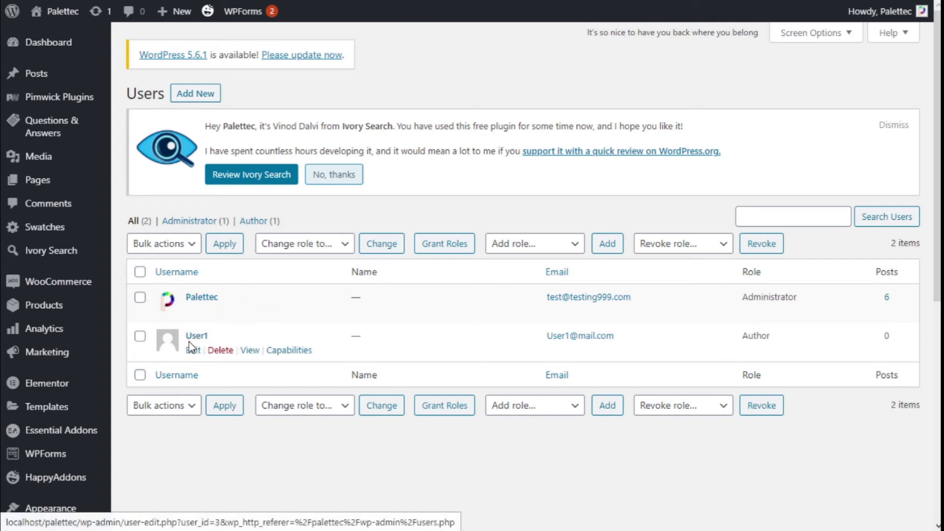
Open the Author user's Capabilities page and tick Gardener under Other Roles
click(295, 358)
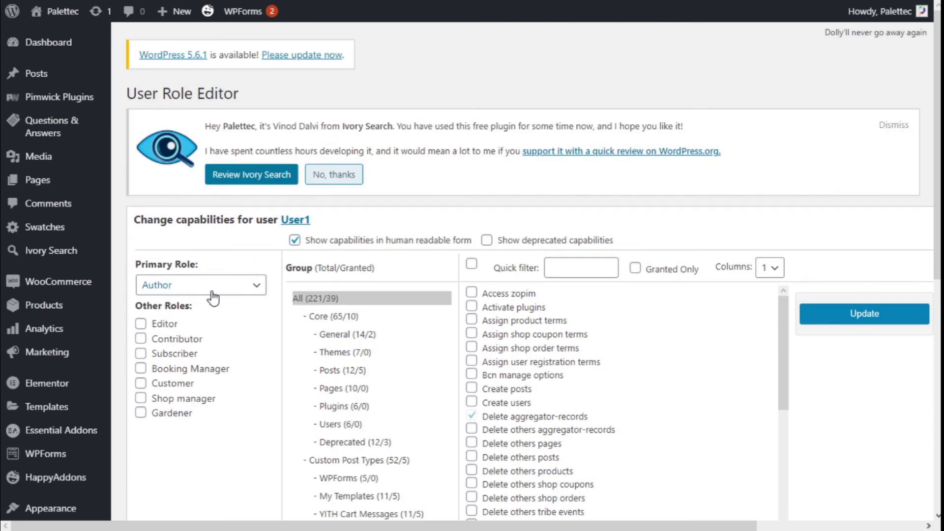
scroll(444, 259, down, 1)
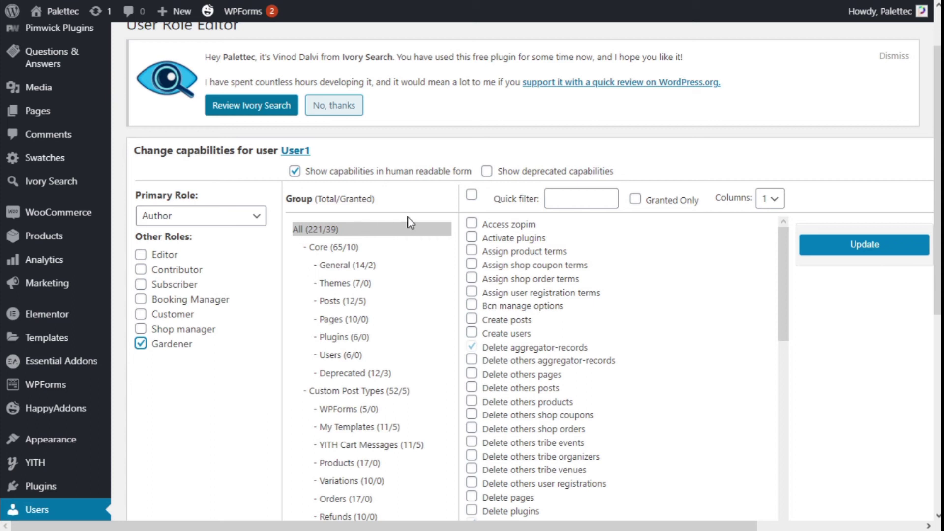
Review the Author user's granted capabilities, then filter the full list to Core Posts
click(637, 202)
scroll(512, 243, down, 1)
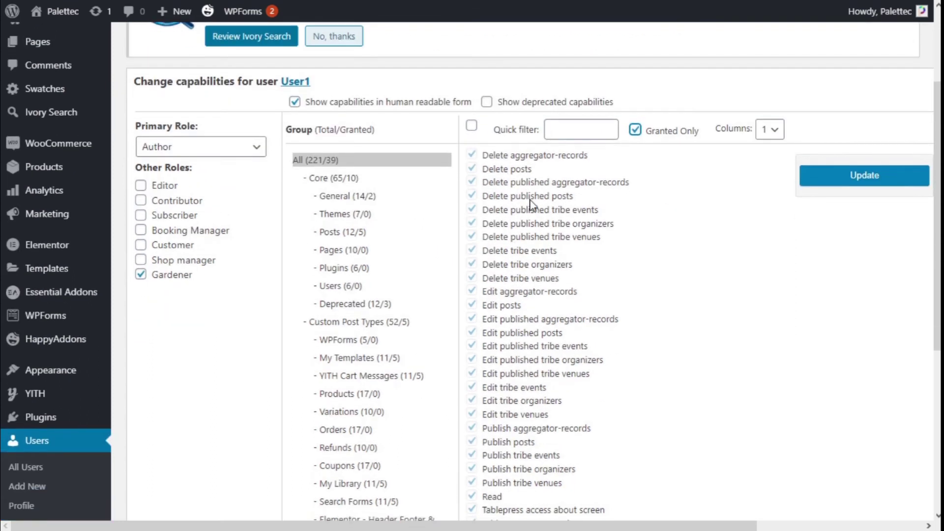
scroll(582, 189, down, 1)
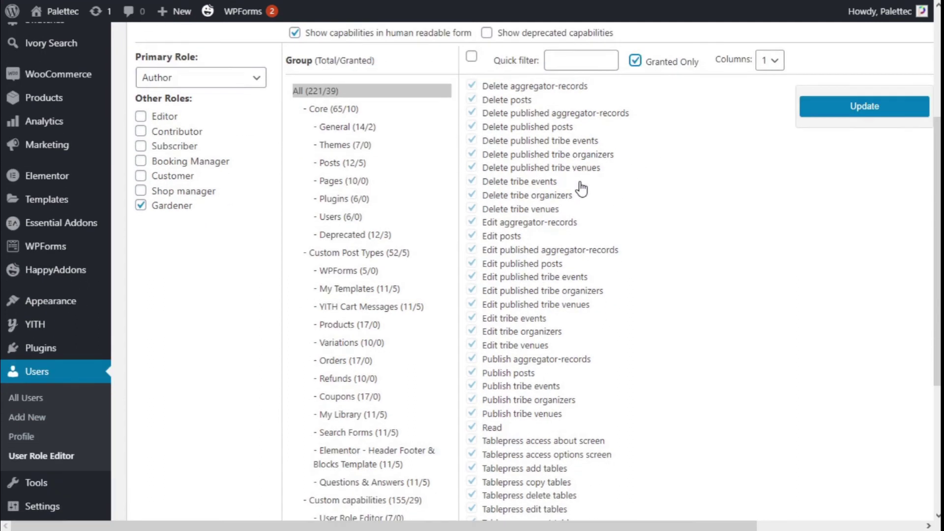
scroll(582, 189, down, 1)
scroll(565, 190, up, 2)
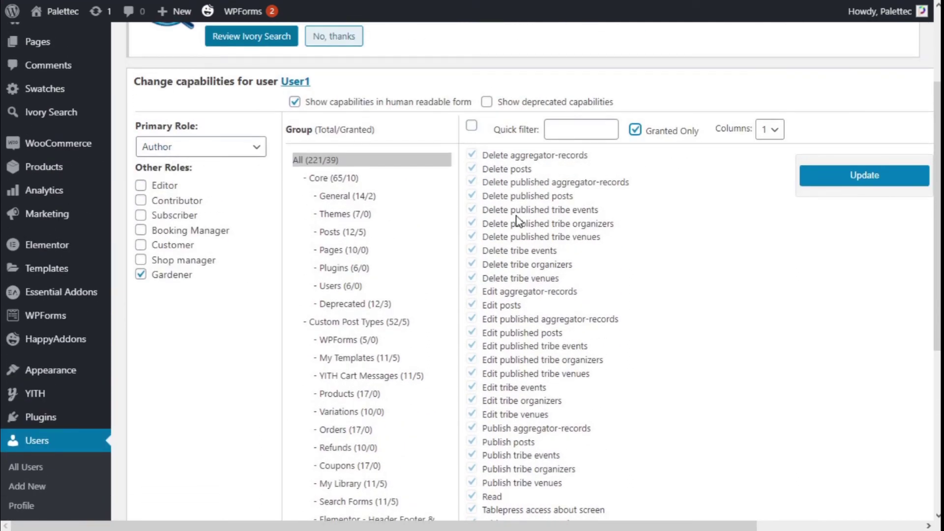
scroll(518, 224, down, 1)
scroll(518, 224, down, 4)
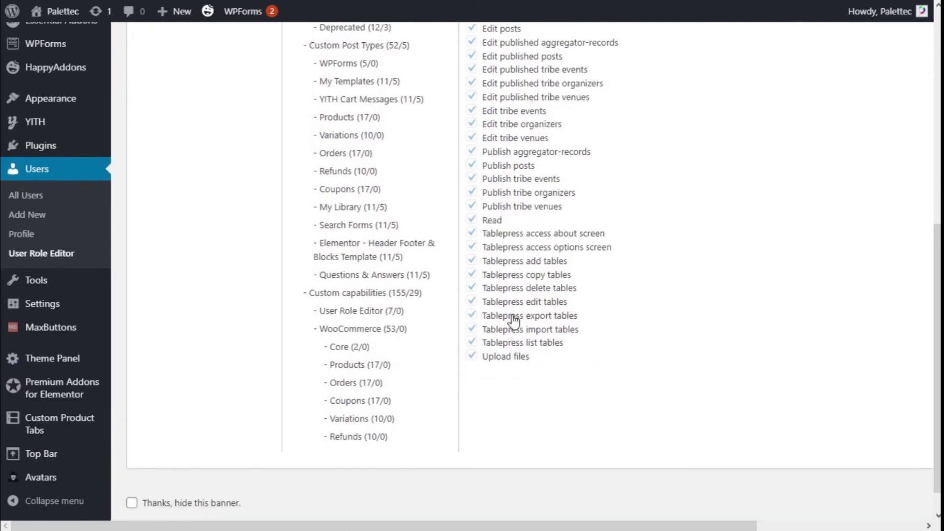
scroll(512, 355, up, 5)
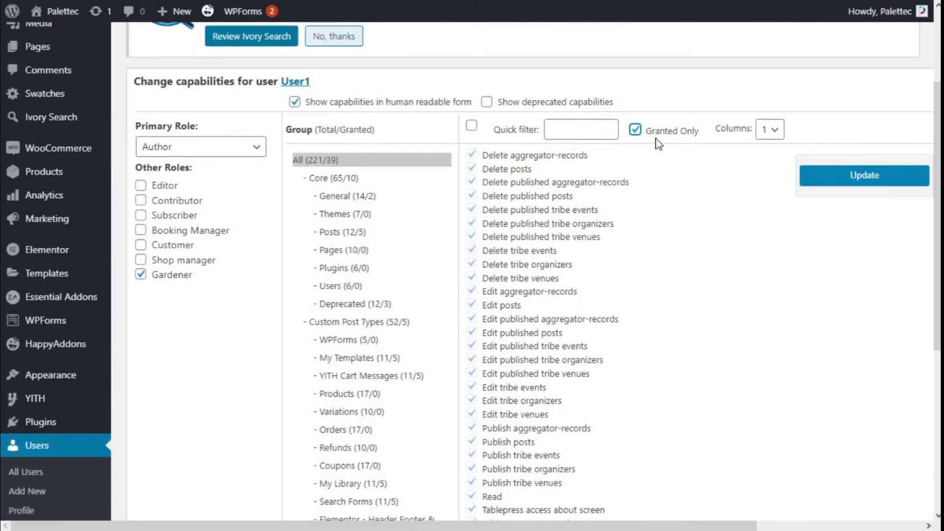
click(635, 129)
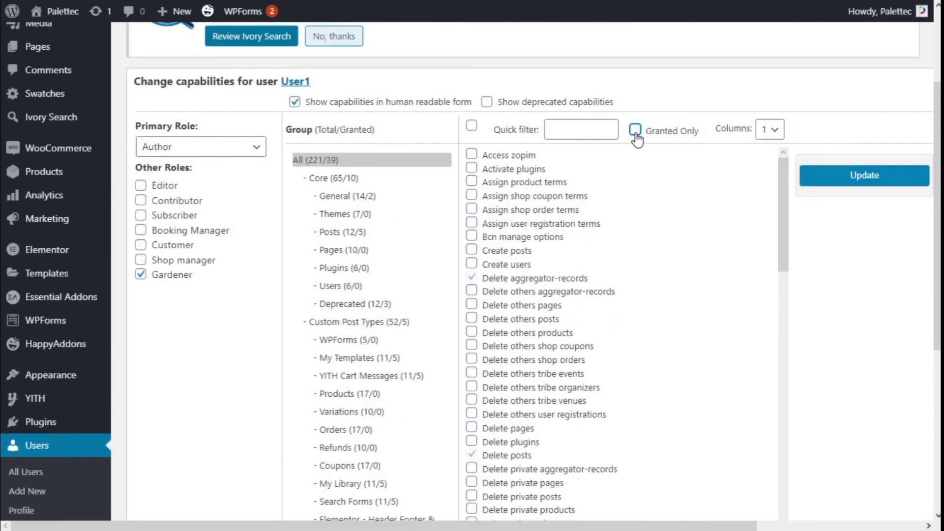
click(338, 233)
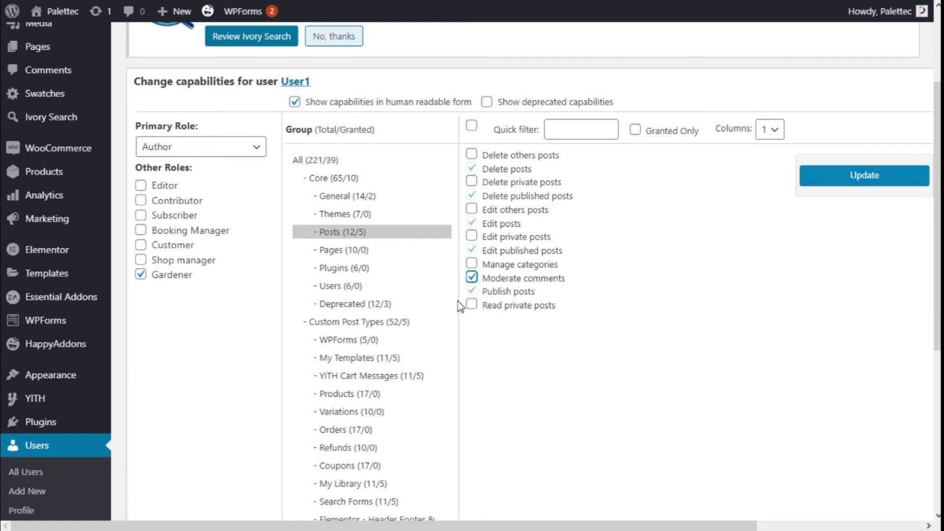
In the Pages group, grant User1 the extra Publish pages capability
click(350, 251)
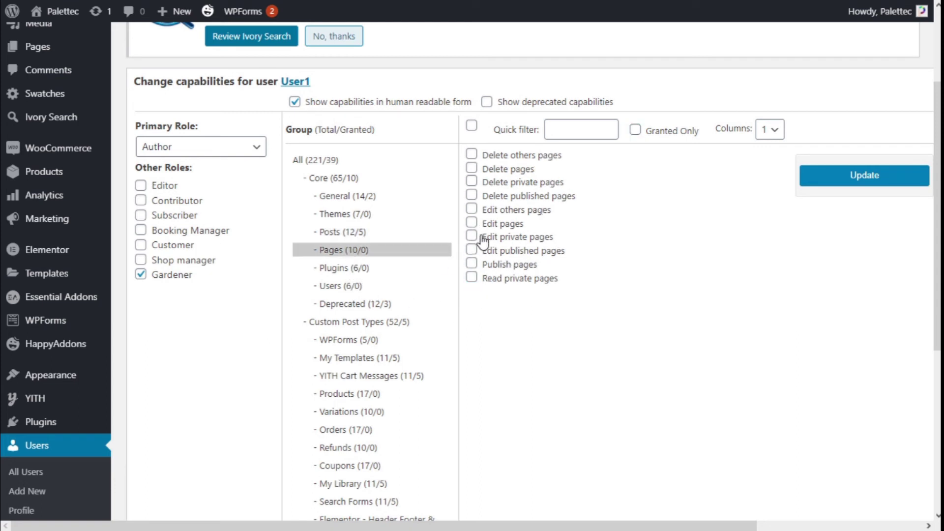
click(473, 265)
scroll(352, 290, down, 1)
scroll(362, 187, up, 1)
scroll(363, 185, down, 1)
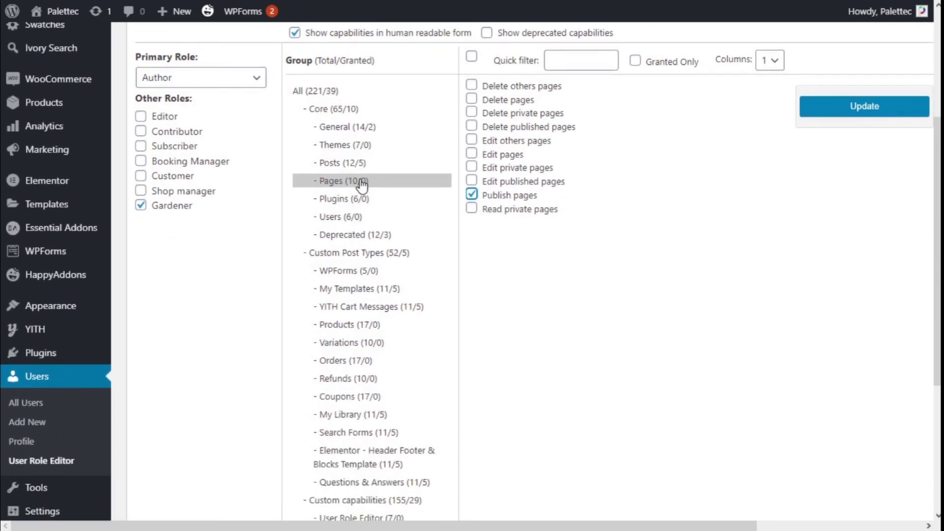
Scroll through User1's Custom Post Types capabilities, 5 of 52 granted
click(359, 259)
scroll(366, 258, down, 1)
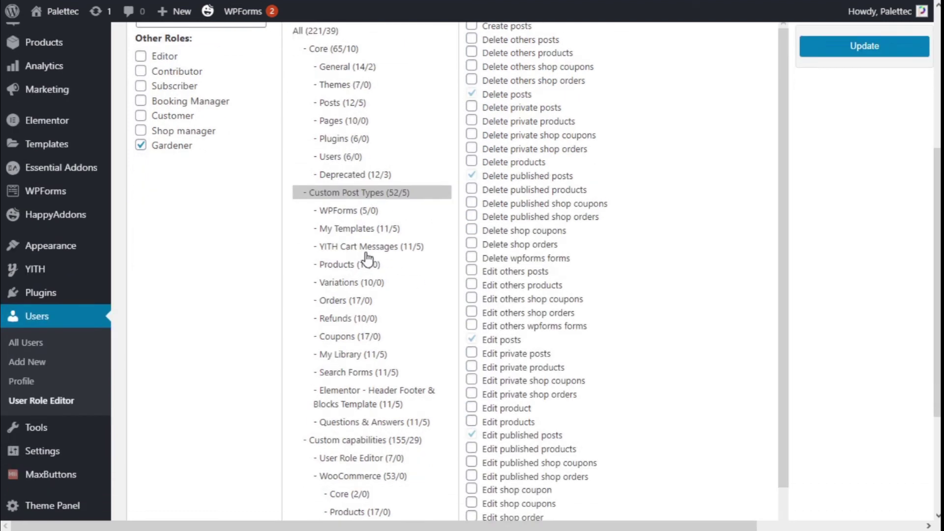
scroll(373, 398, down, 1)
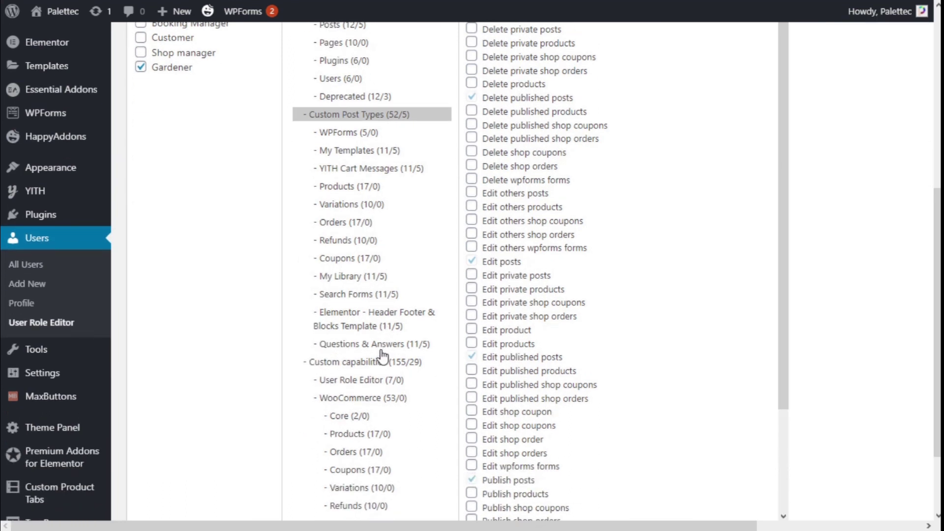
scroll(390, 339, down, 2)
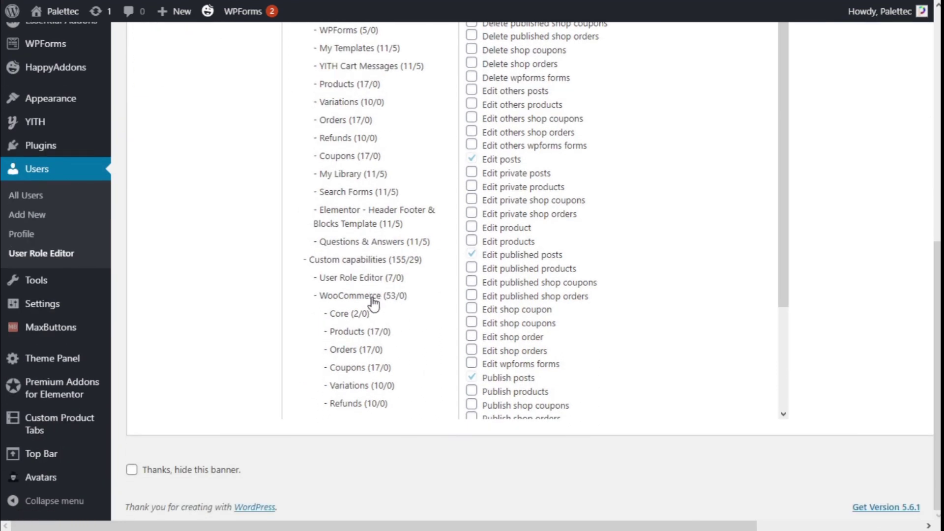
scroll(385, 313, up, 2)
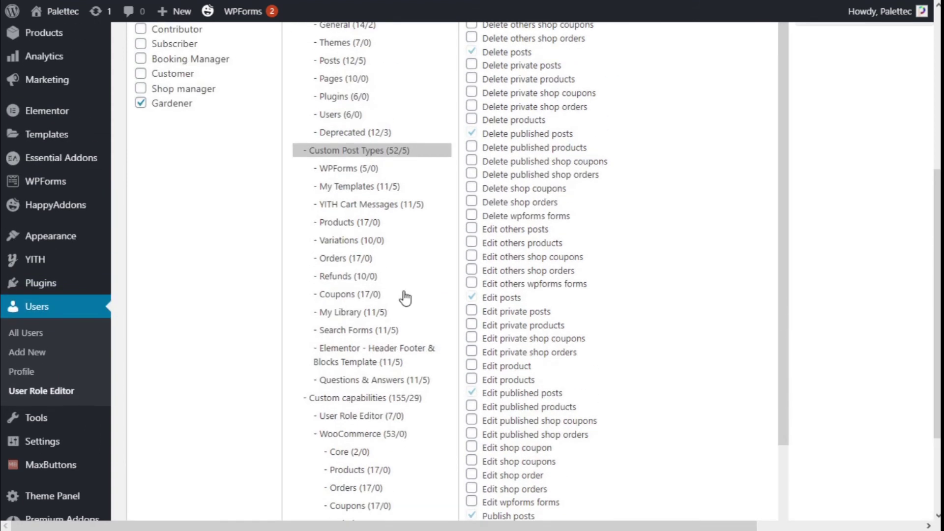
scroll(390, 232, up, 2)
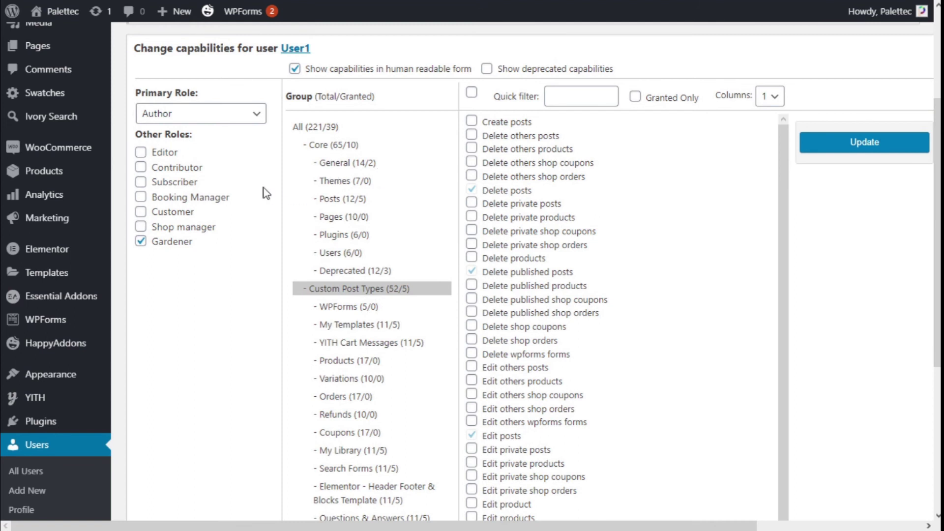
scroll(628, 192, up, 1)
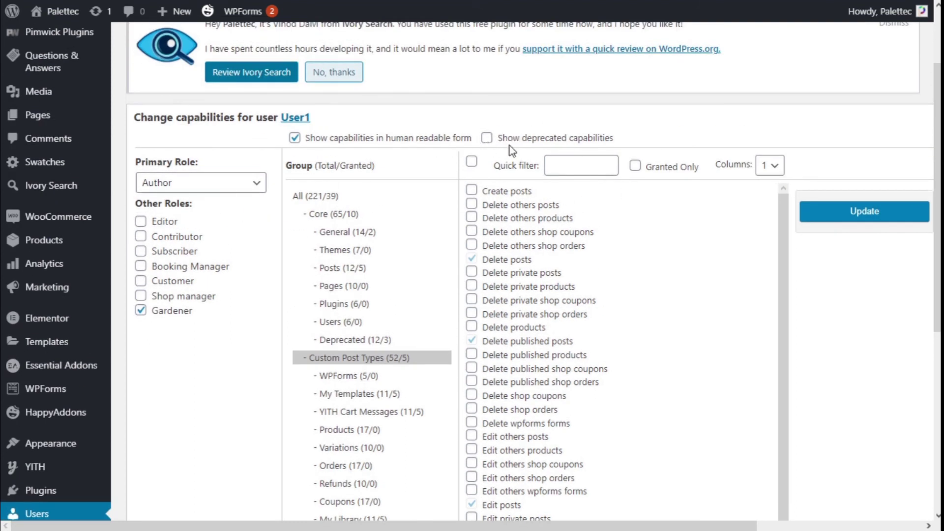
Update and confirm User1's capabilities, bringing them to 41 of 221 granted, including Publish pages
click(640, 167)
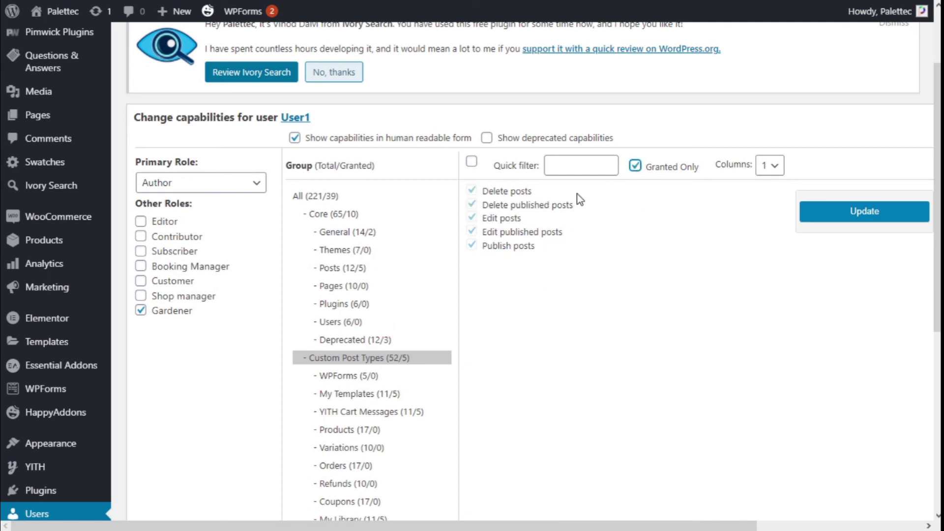
click(635, 167)
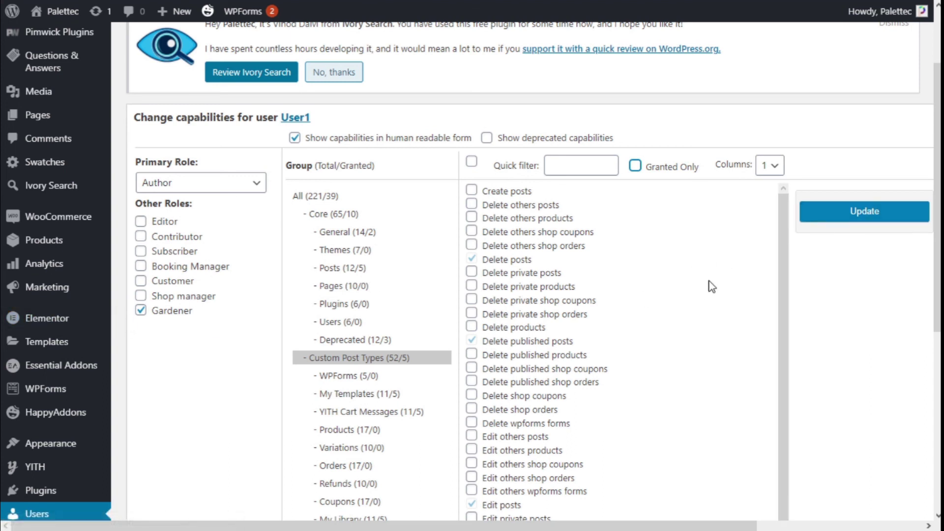
click(853, 218)
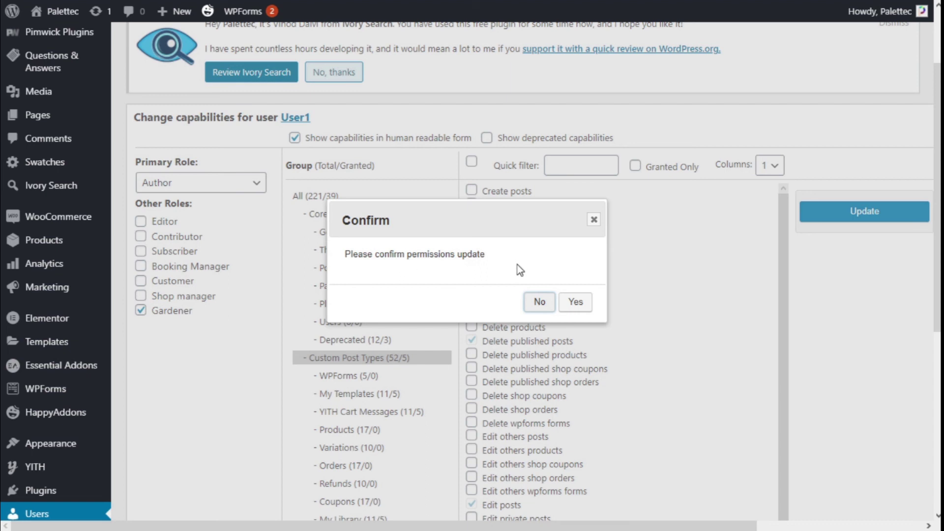
click(576, 308)
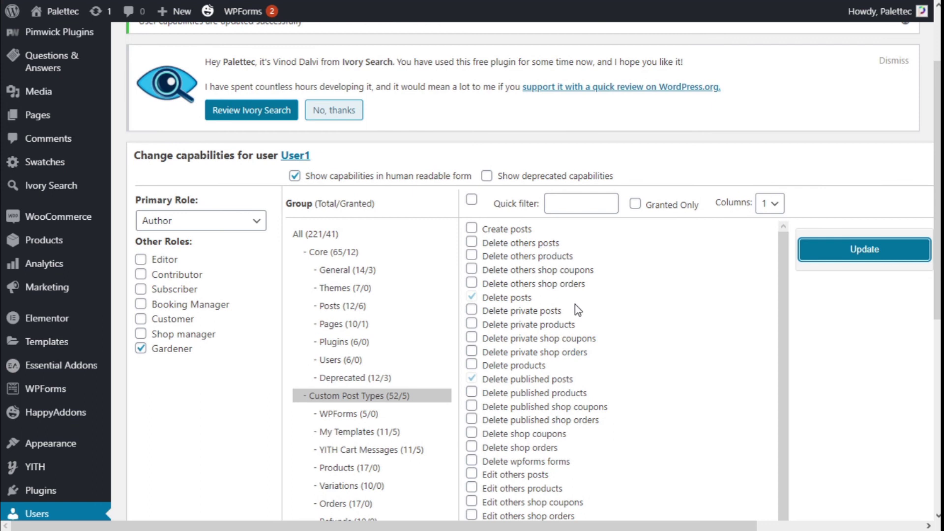
Filter all capability groups to granted only and scroll through User1's granted list
scroll(576, 310, down, 1)
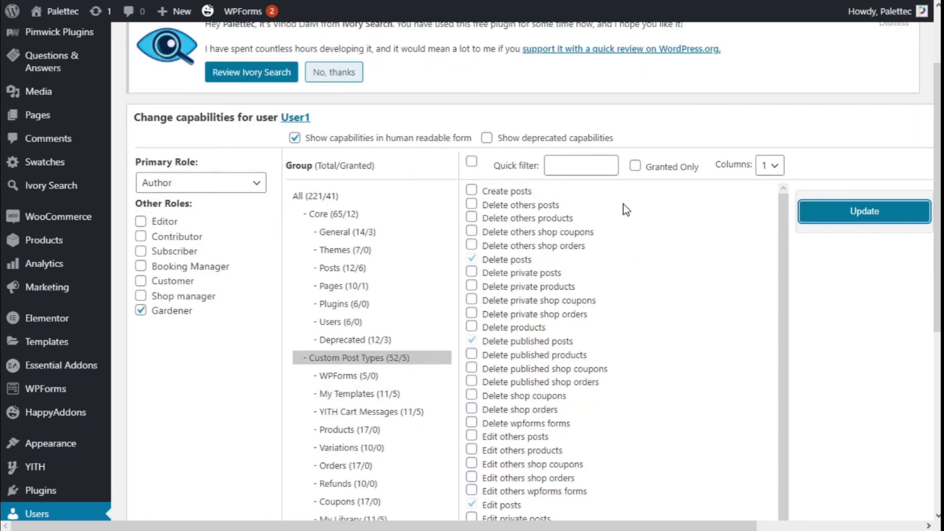
click(635, 165)
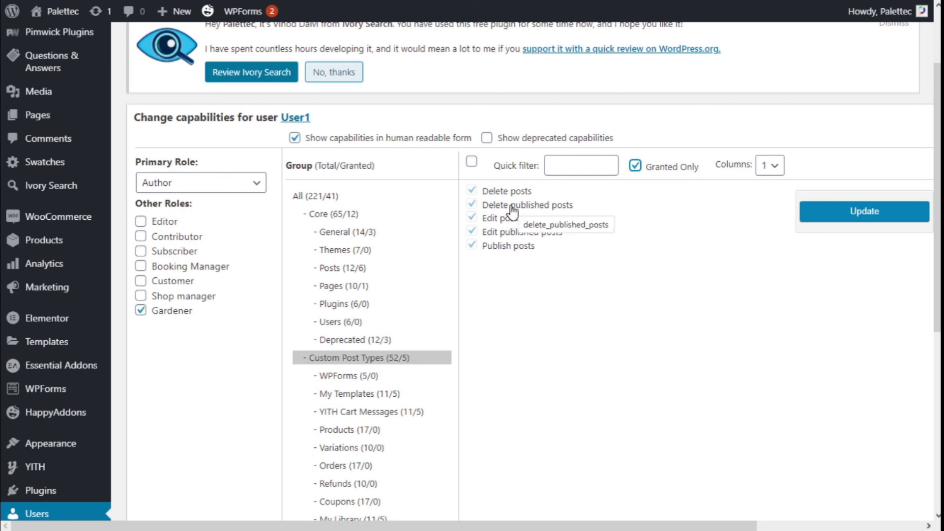
click(317, 196)
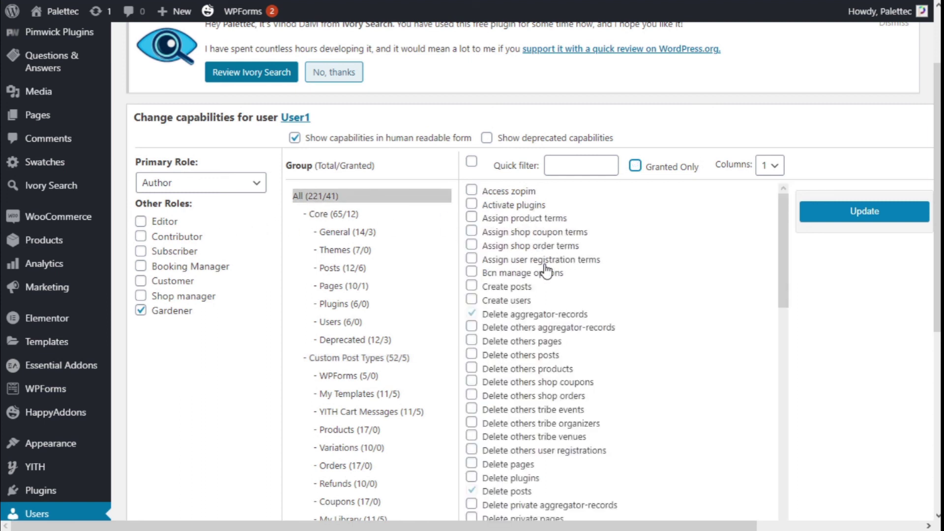
click(635, 166)
scroll(541, 216, down, 2)
scroll(512, 270, down, 4)
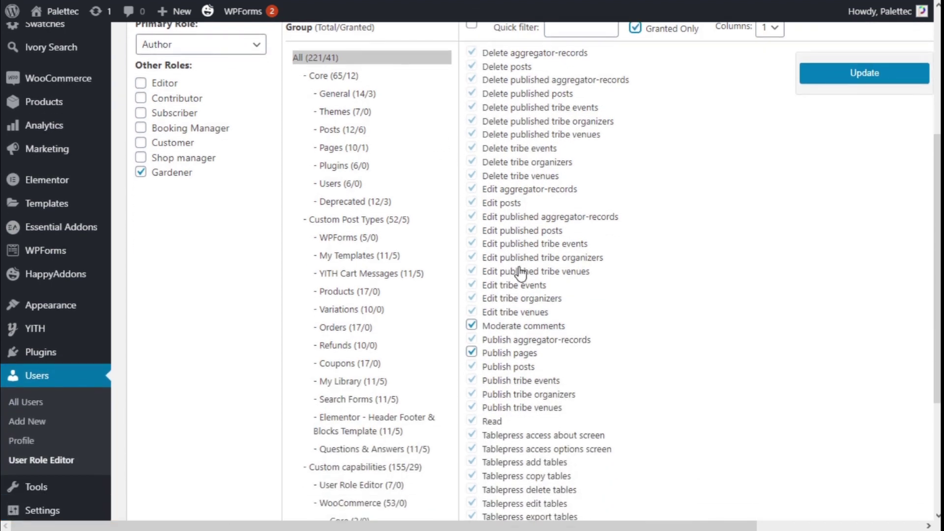
scroll(511, 143, down, 2)
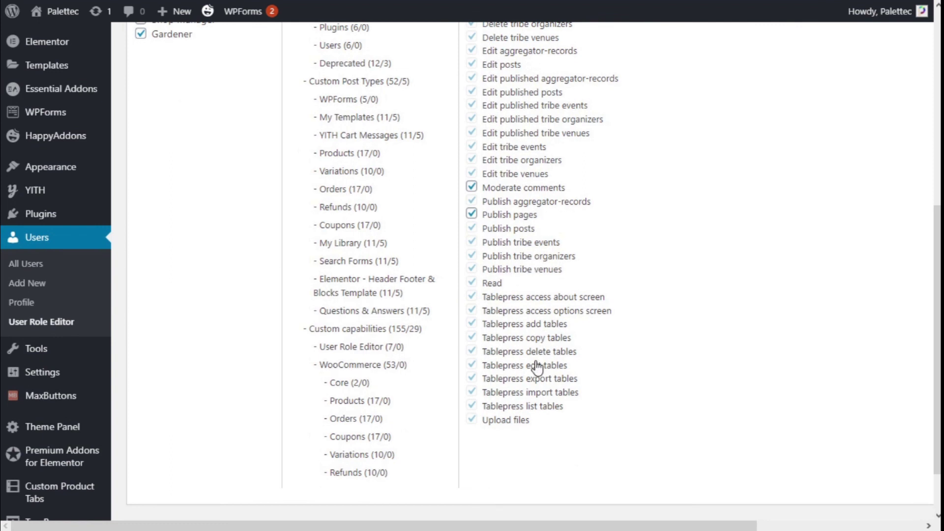
Show only granted Pages capabilities, leaving Publish pages as the single one, 1 of 10
scroll(541, 369, up, 2)
scroll(541, 344, up, 1)
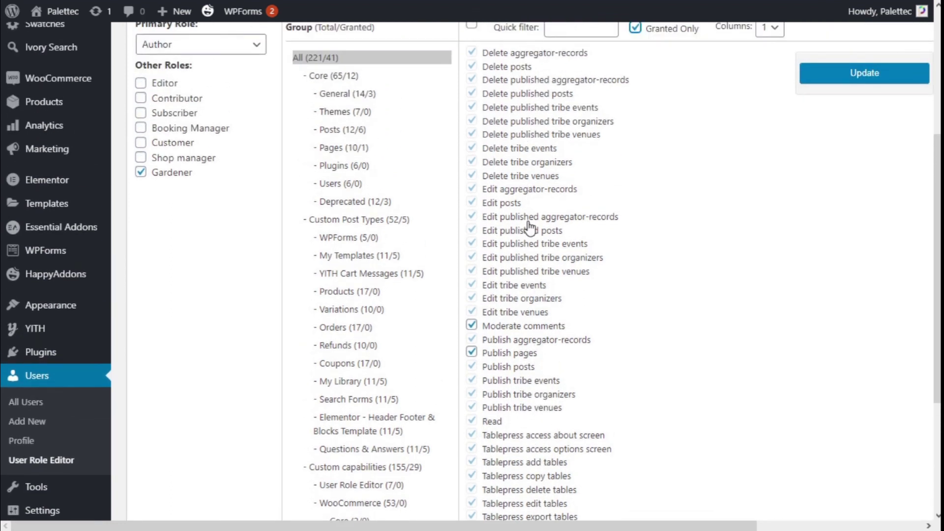
scroll(529, 223, up, 2)
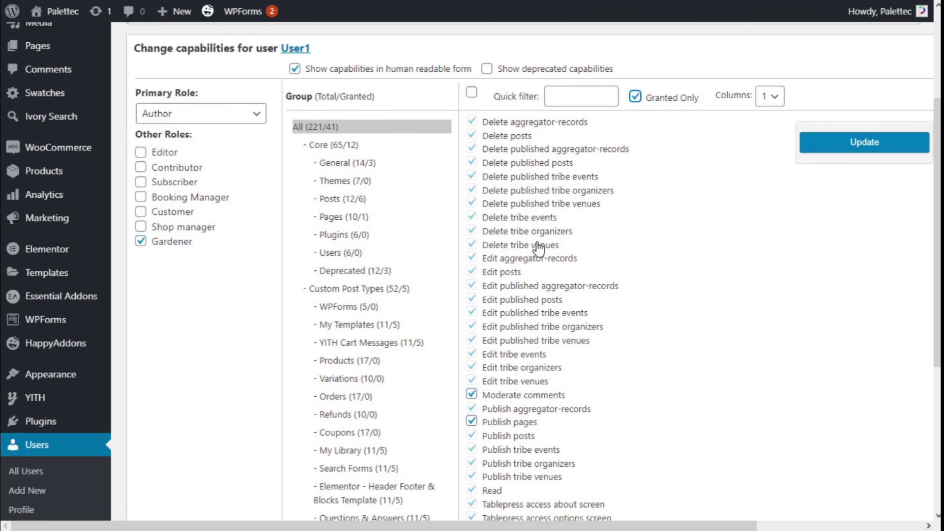
click(360, 217)
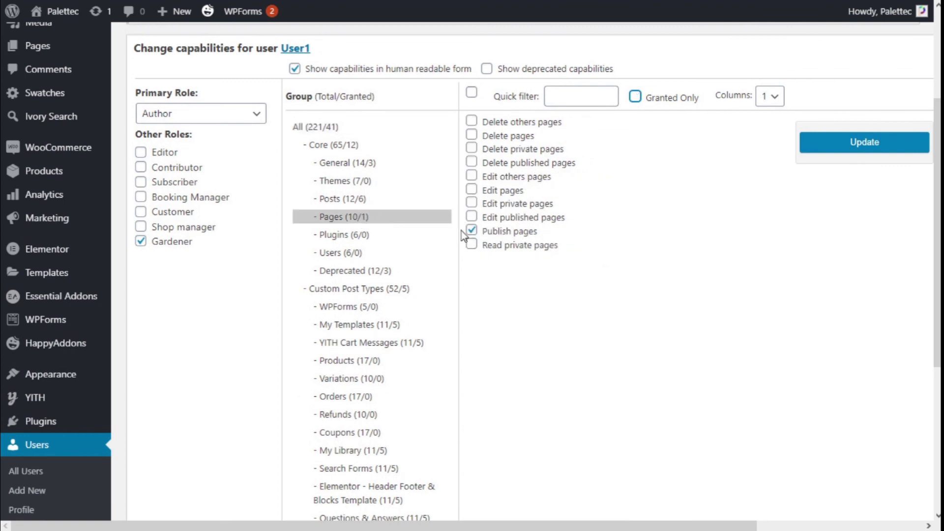
click(637, 97)
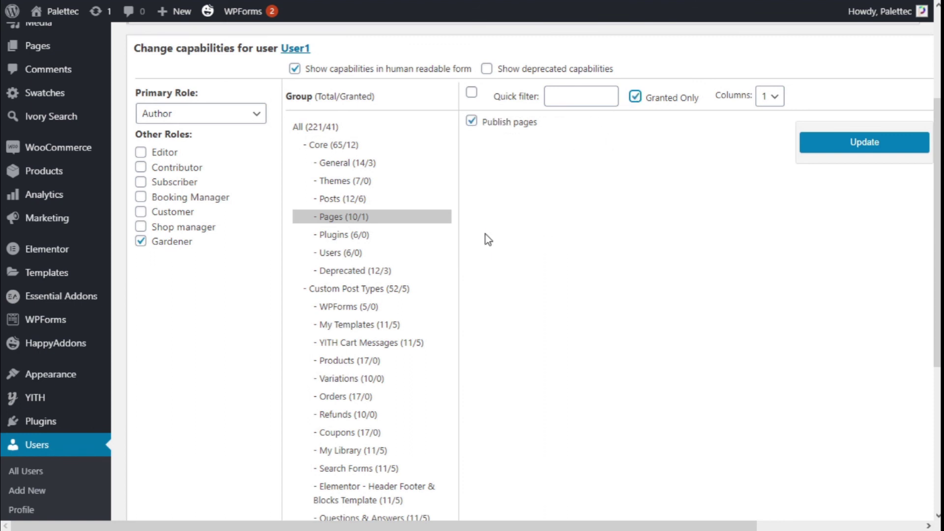